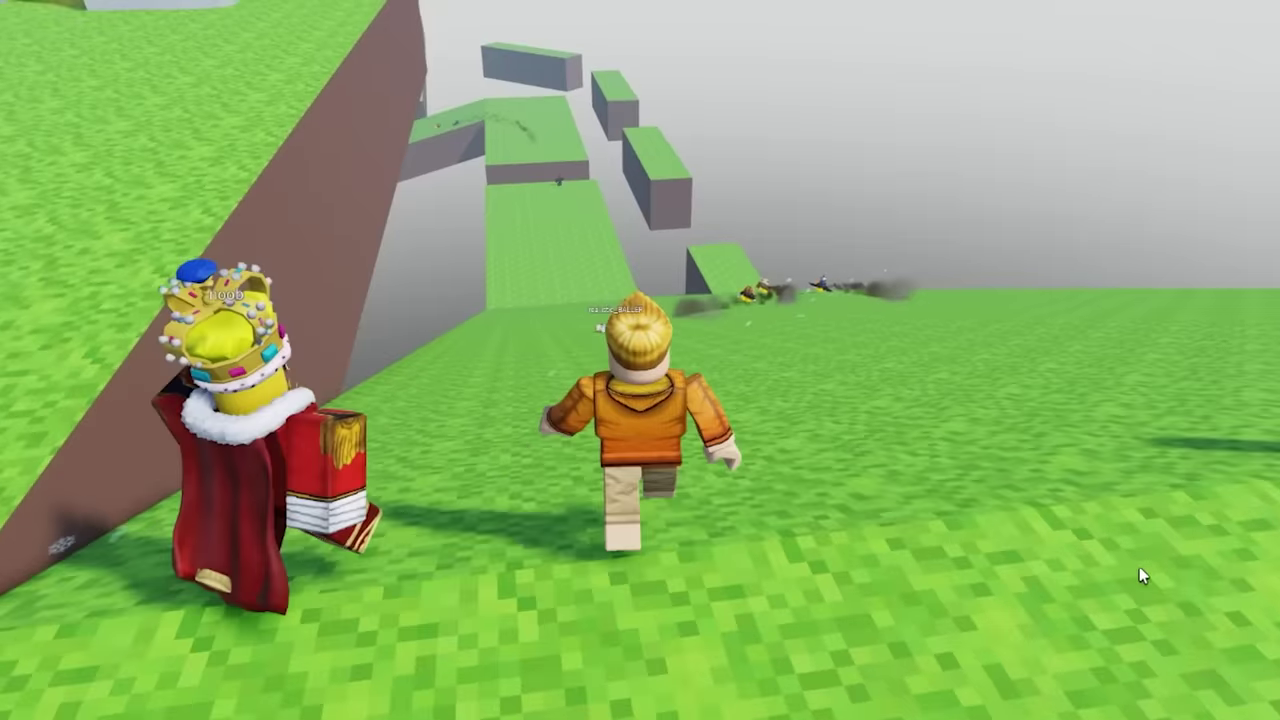
Run and jump the avatar across the grass Dropkick course
key("w")
key("w")
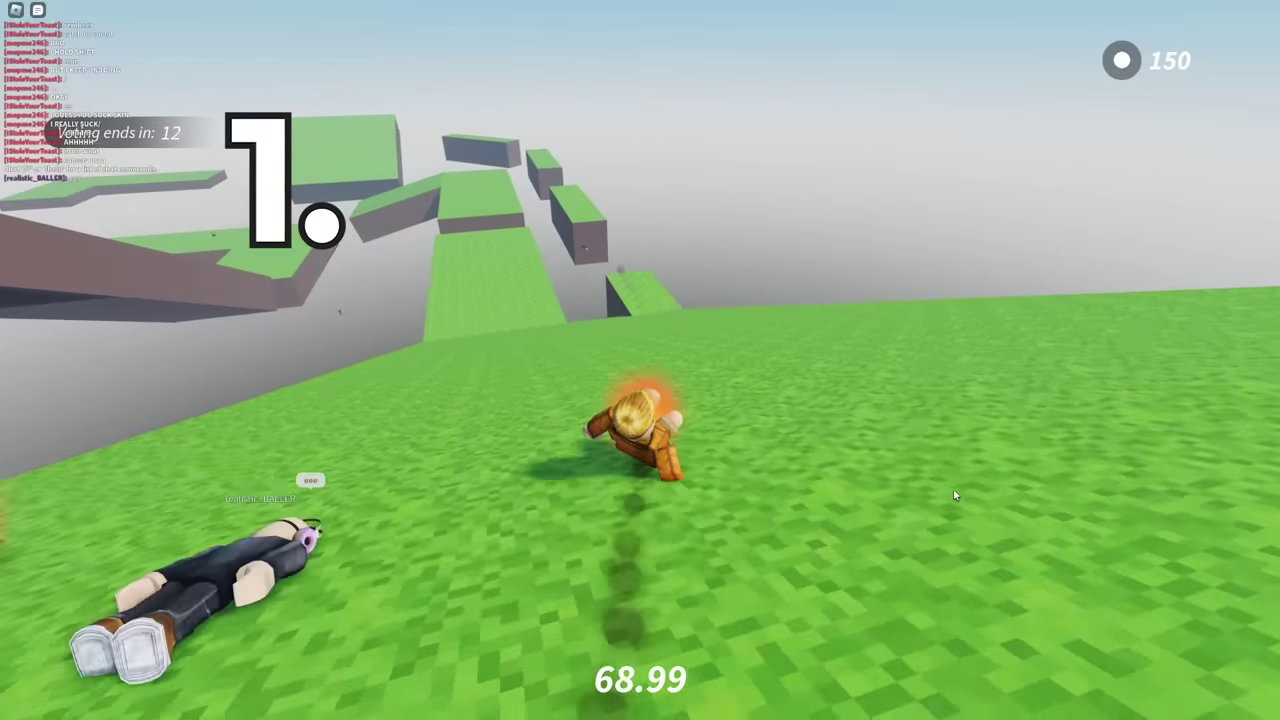
key("space")
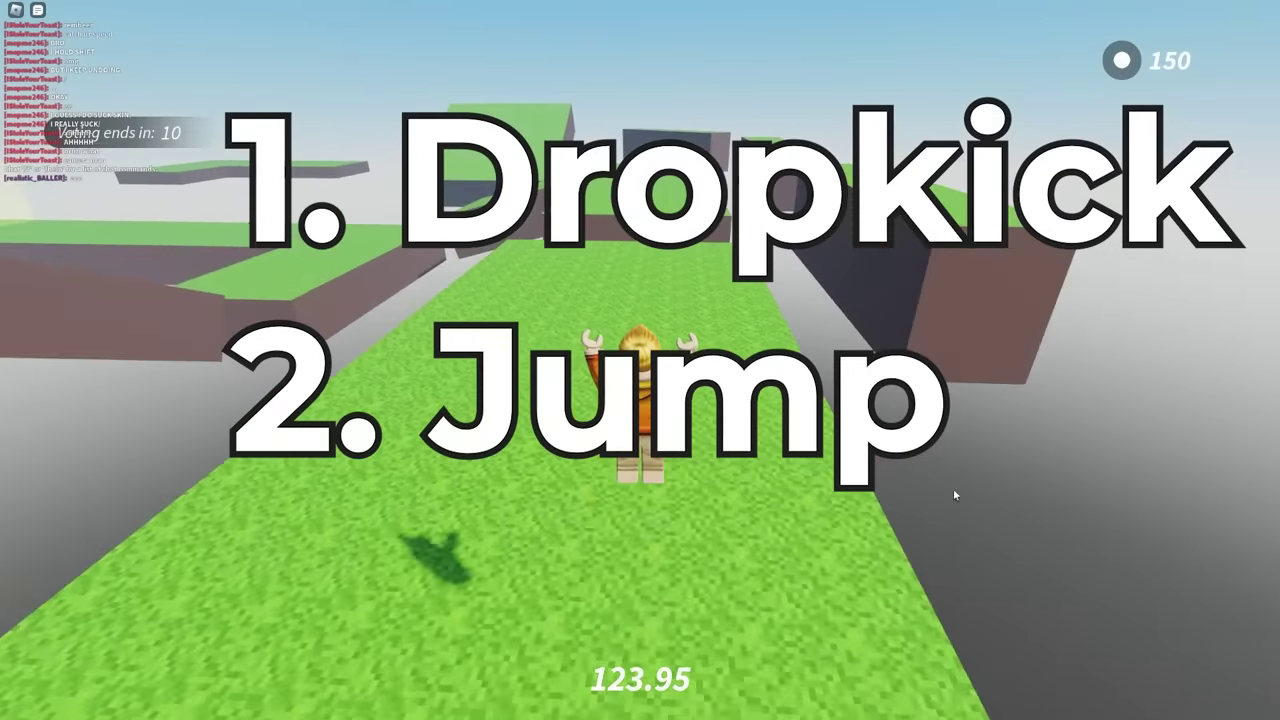
key("w")
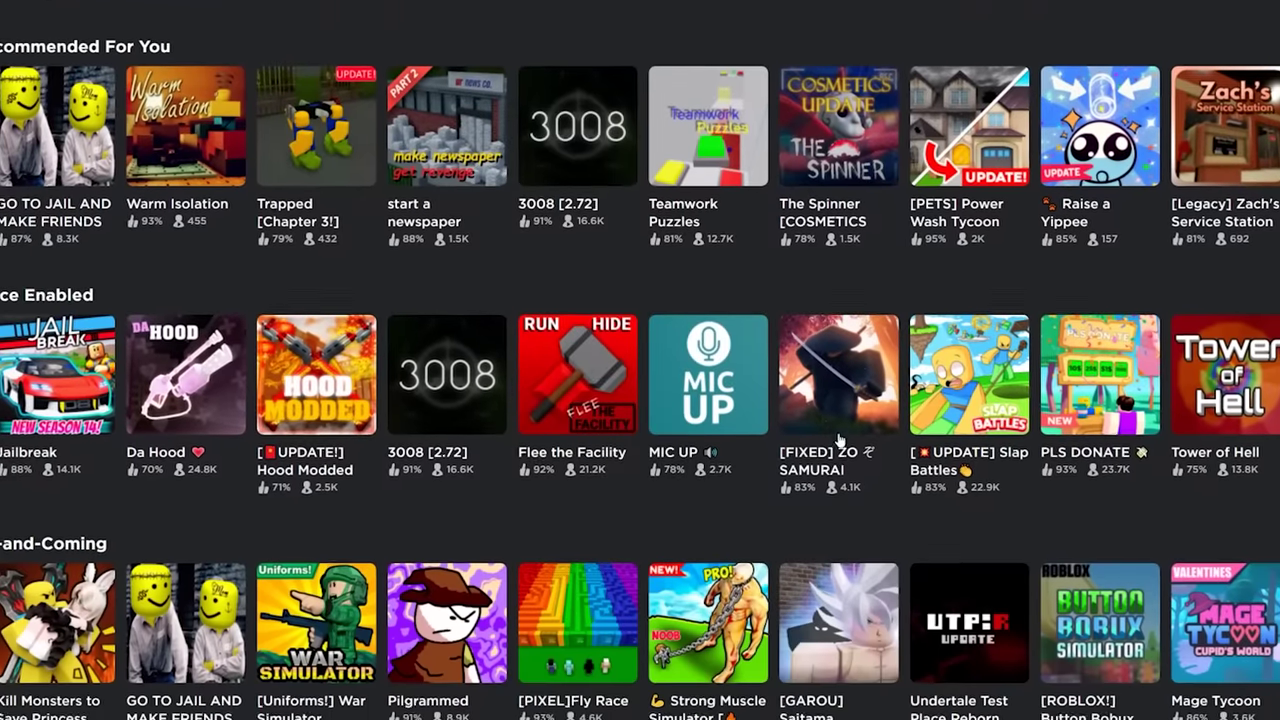
Scroll down through the Roblox home page's recommended game rows
scroll(843, 437, "down", 5)
scroll(843, 440, "down", 10)
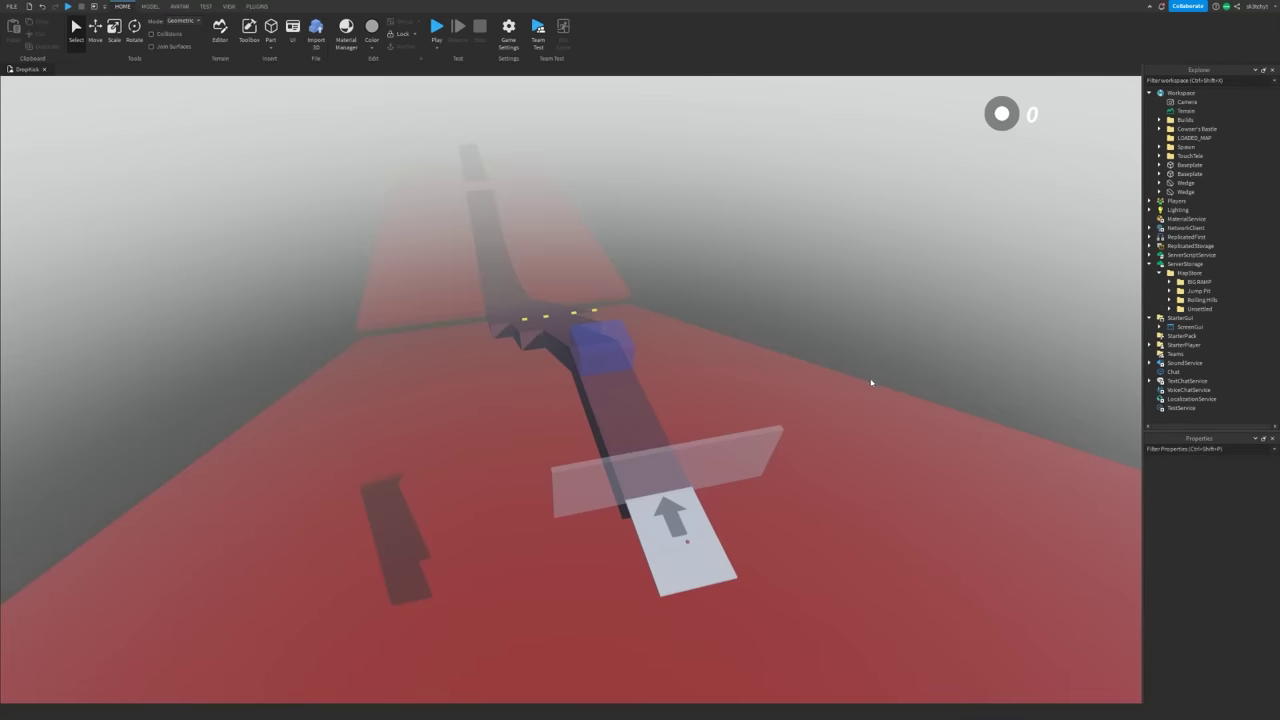
key("w")
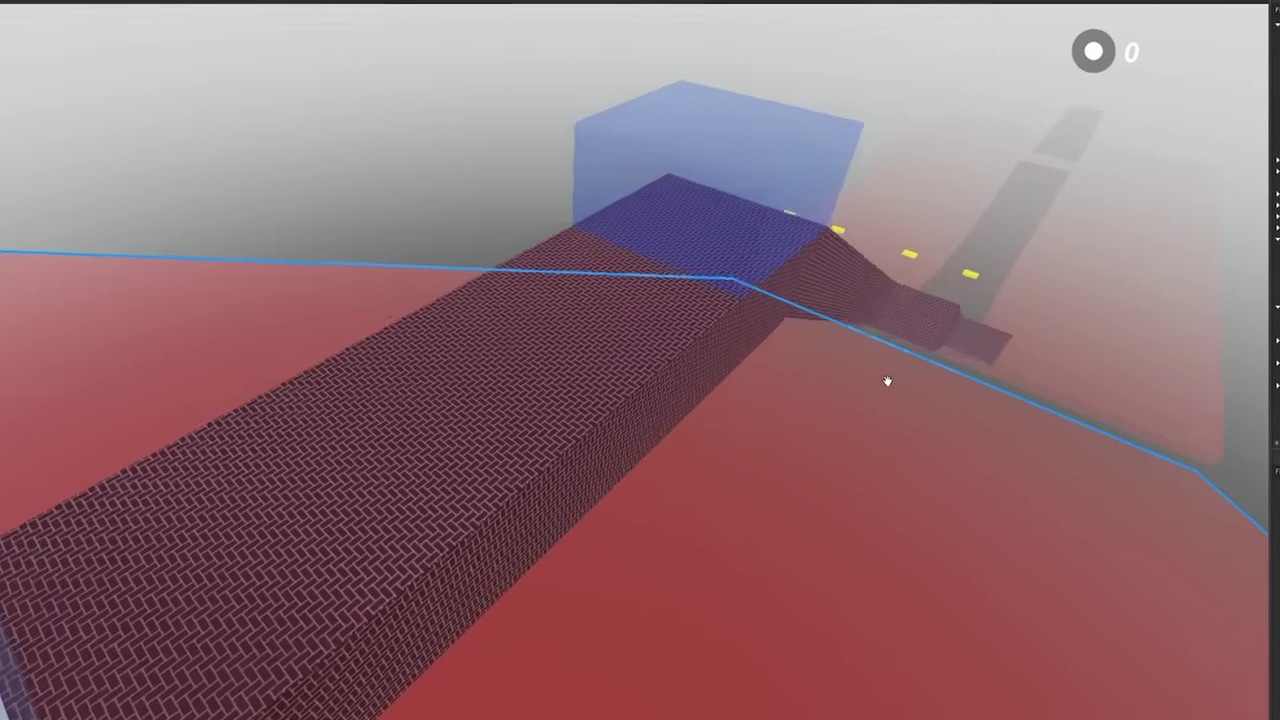
key("w")
key("s")
left_click(878, 382)
left_click(909, 383)
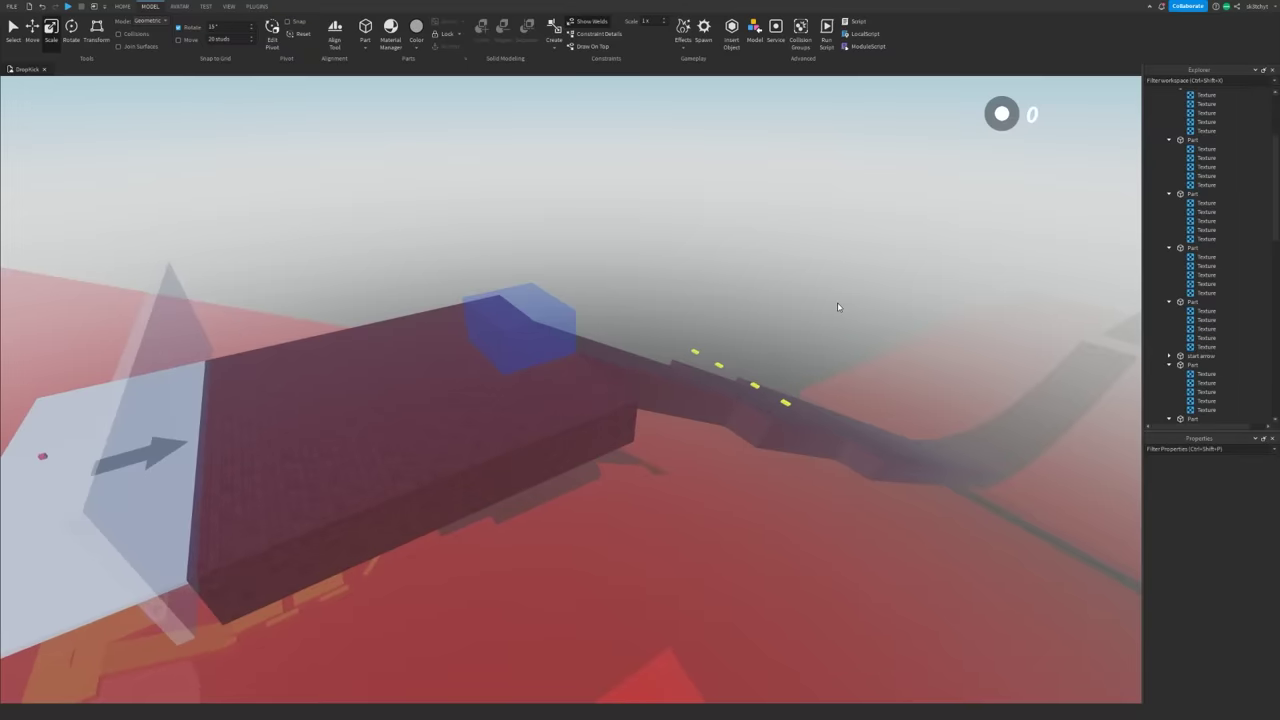
right_click_drag(837, 302, 837, 302)
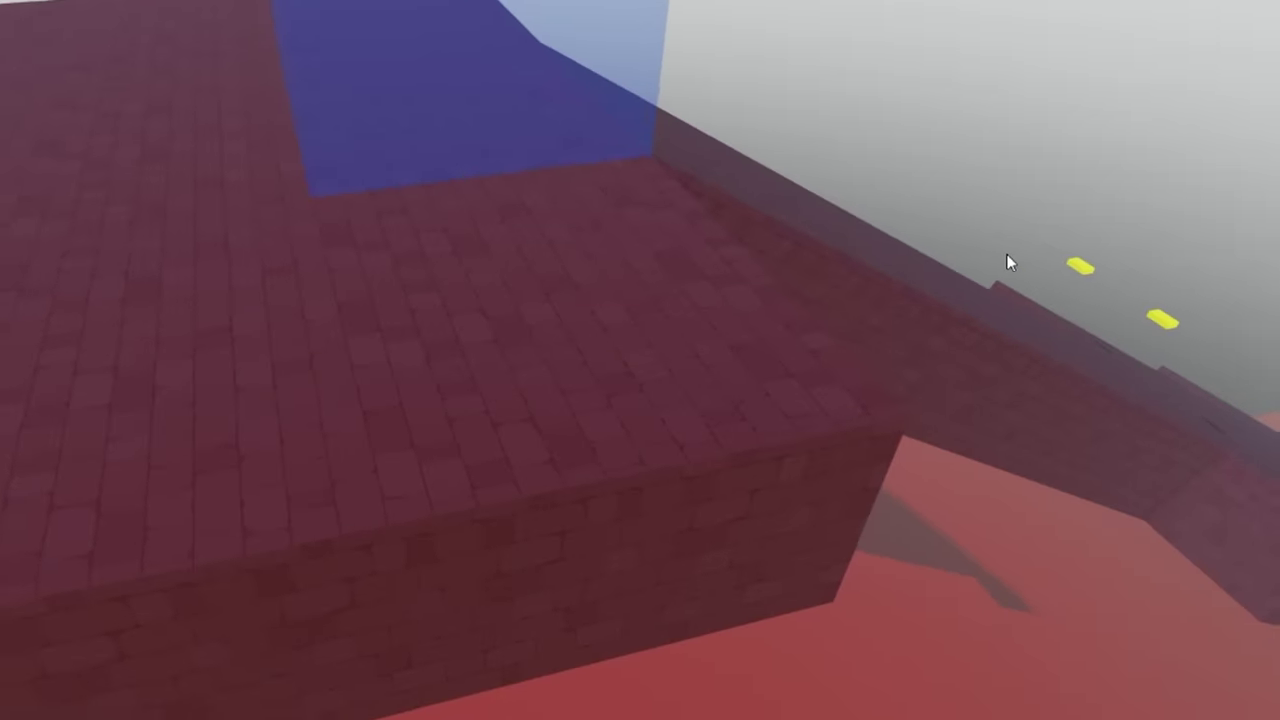
left_click(1005, 260)
scroll(1000, 257, "up", 3)
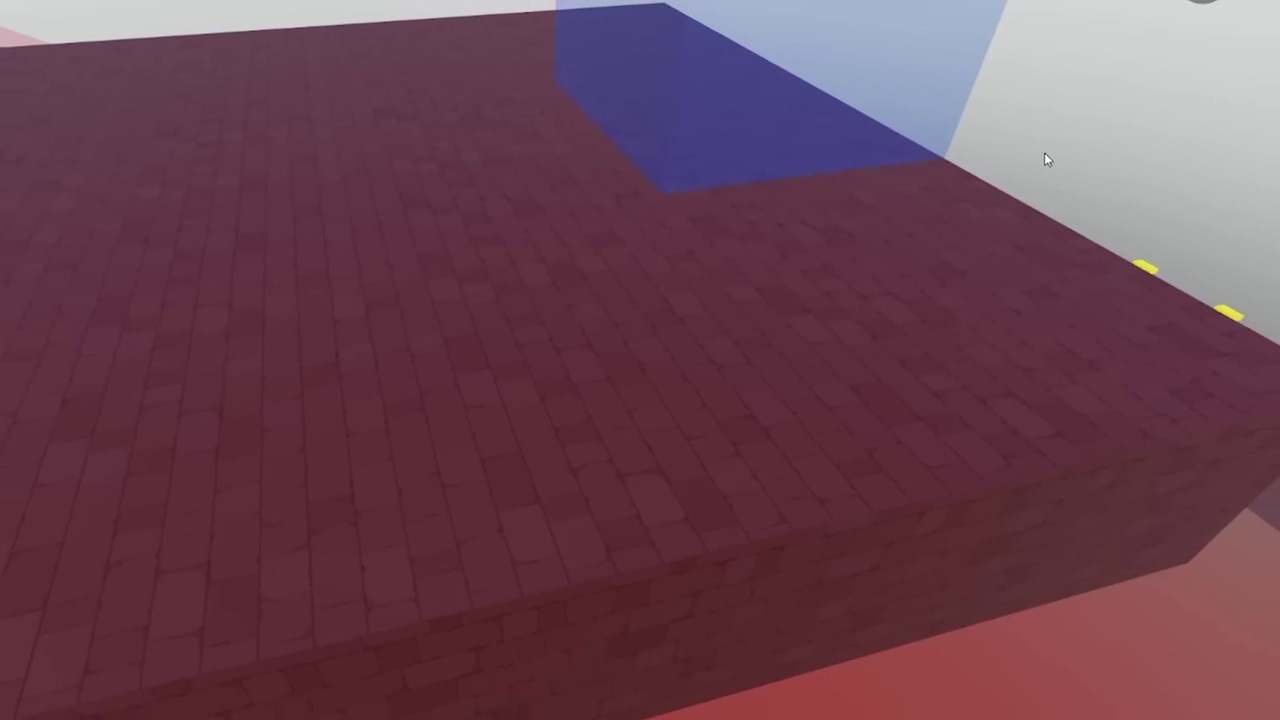
scroll(1044, 152, "down", 5)
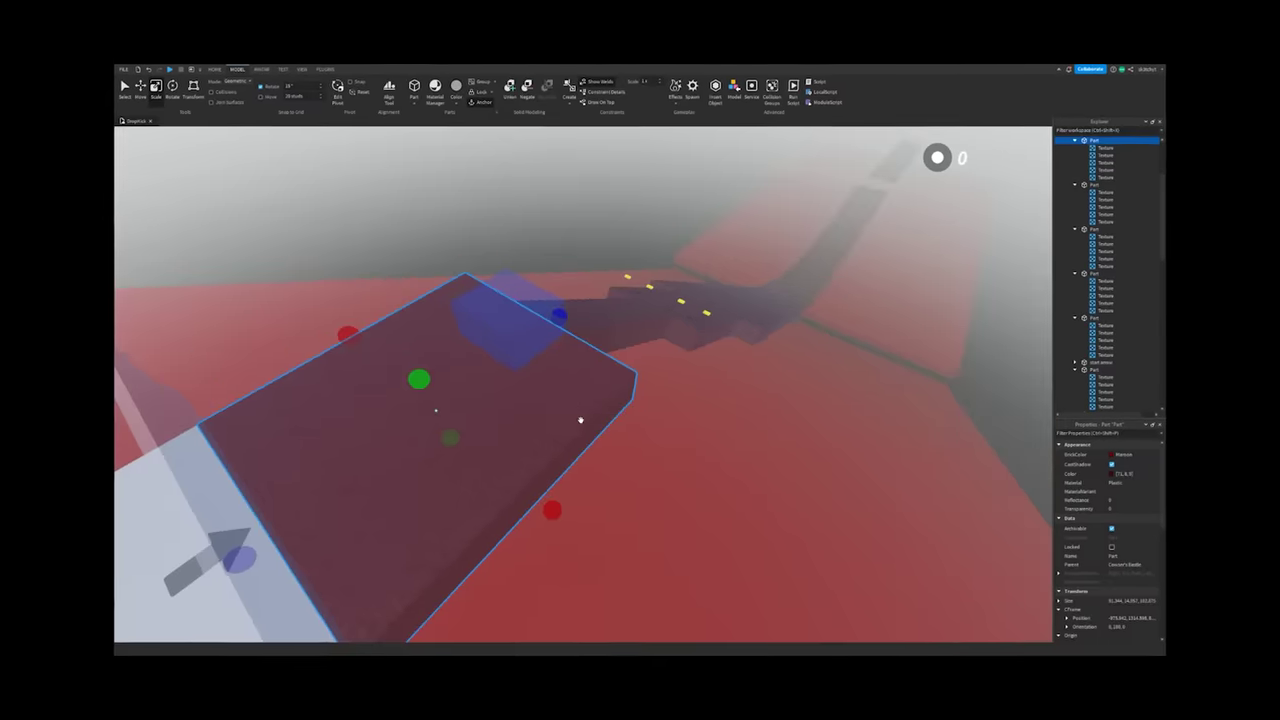
right_click_drag(580, 420, 580, 405)
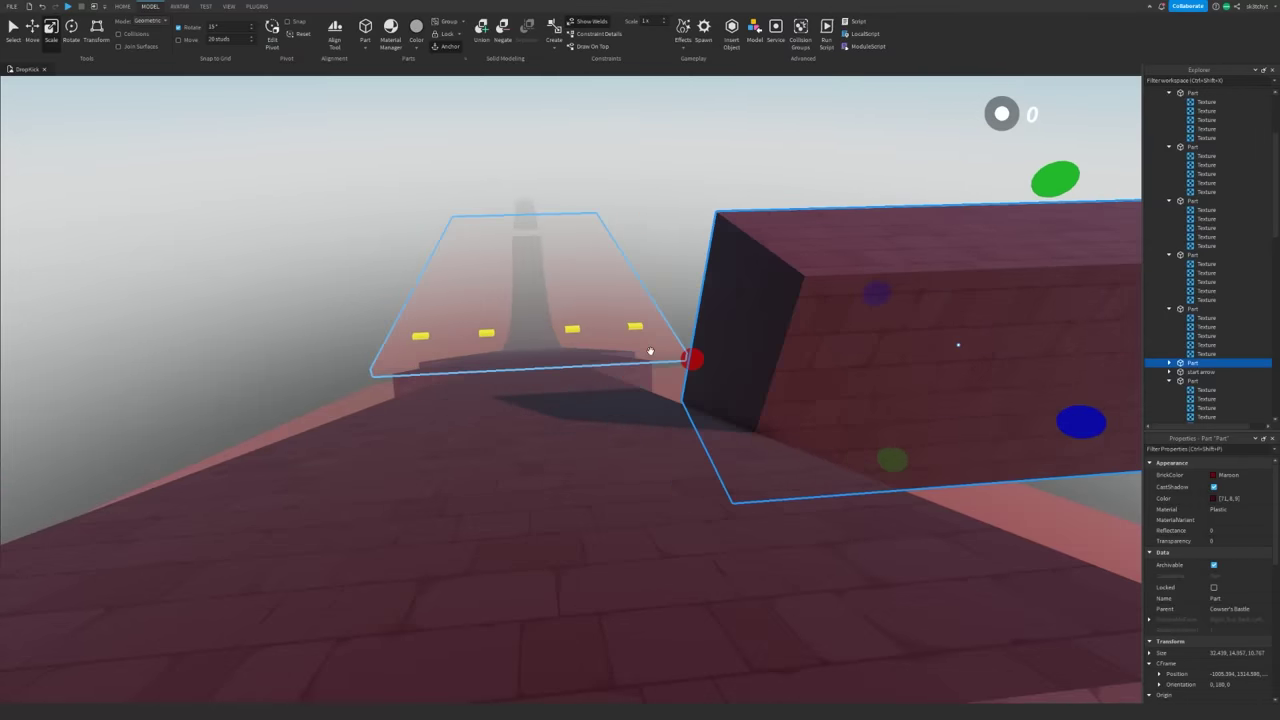
Orbit and fly the camera around the brick pillars to inspect the thin slab part
right_click_drag(650, 351, 650, 351)
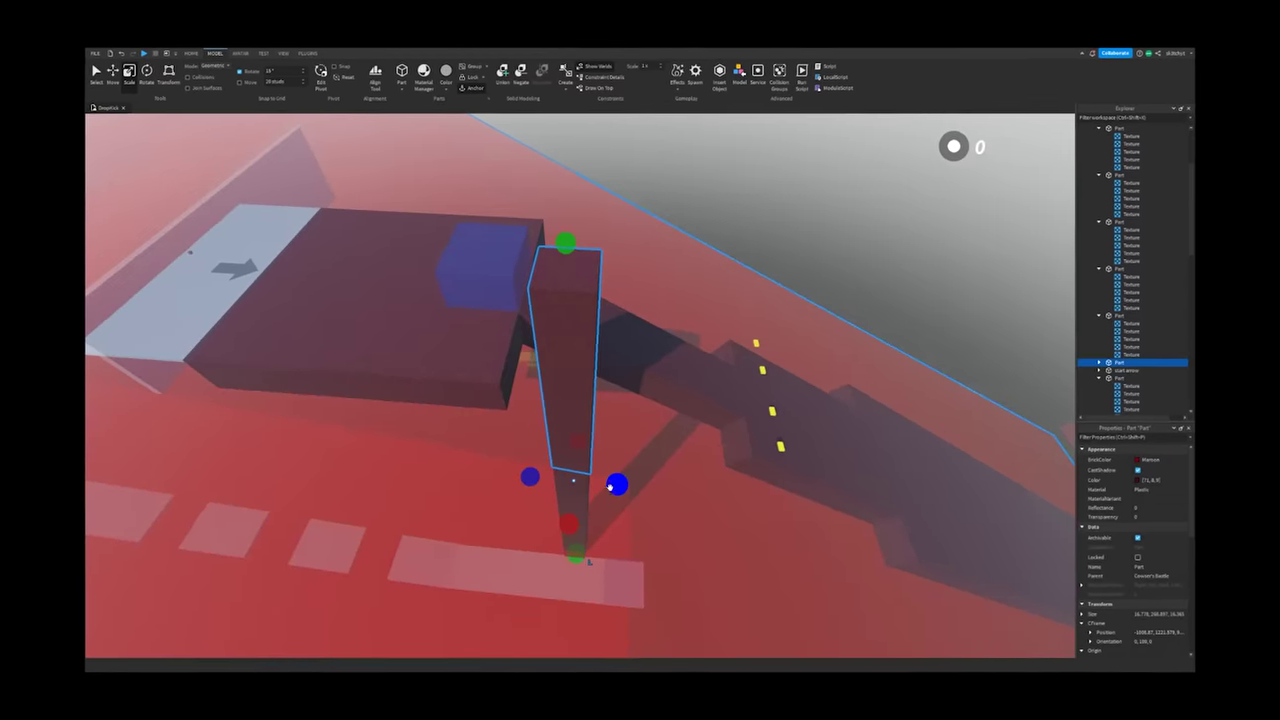
right_click_drag(617, 483, 611, 470)
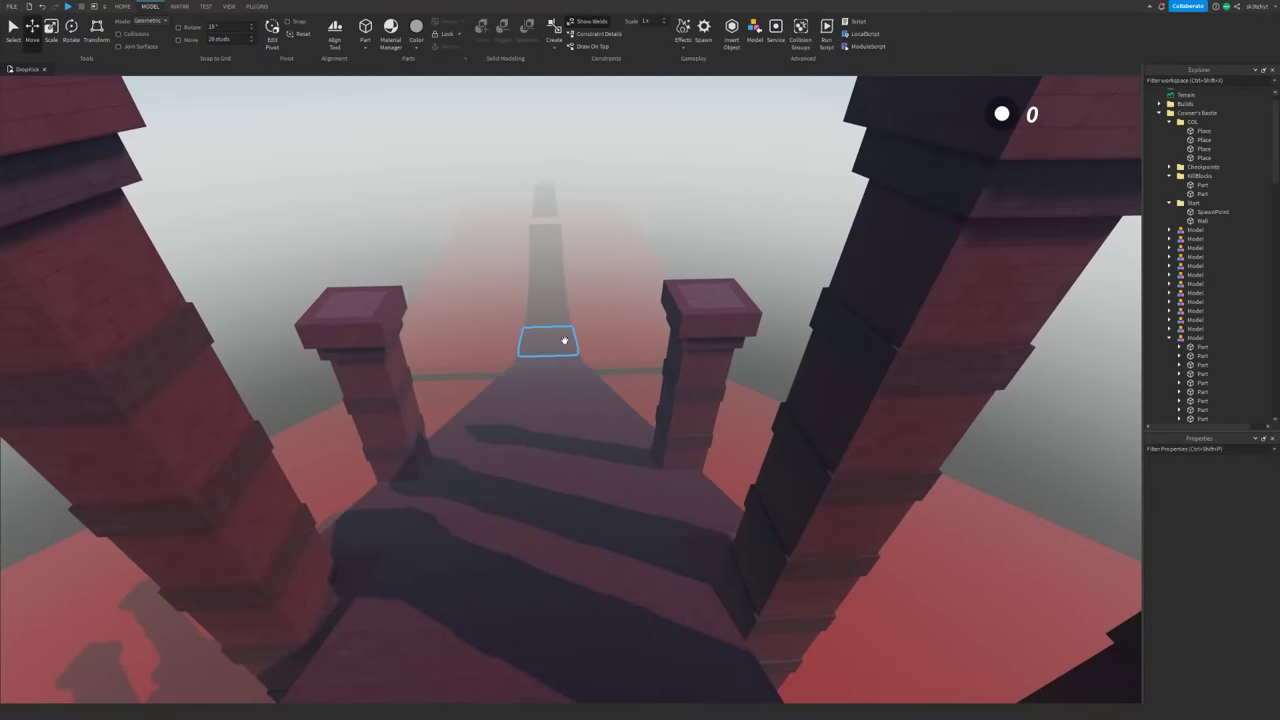
key("w")
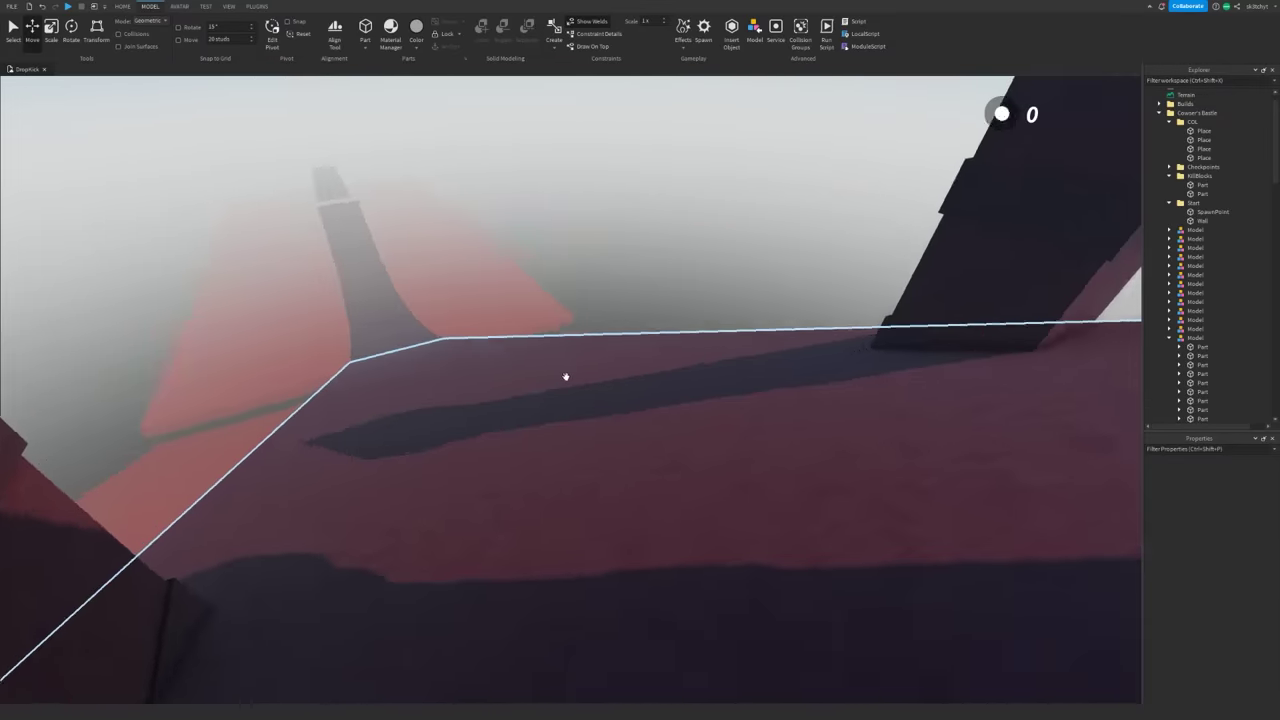
key("s")
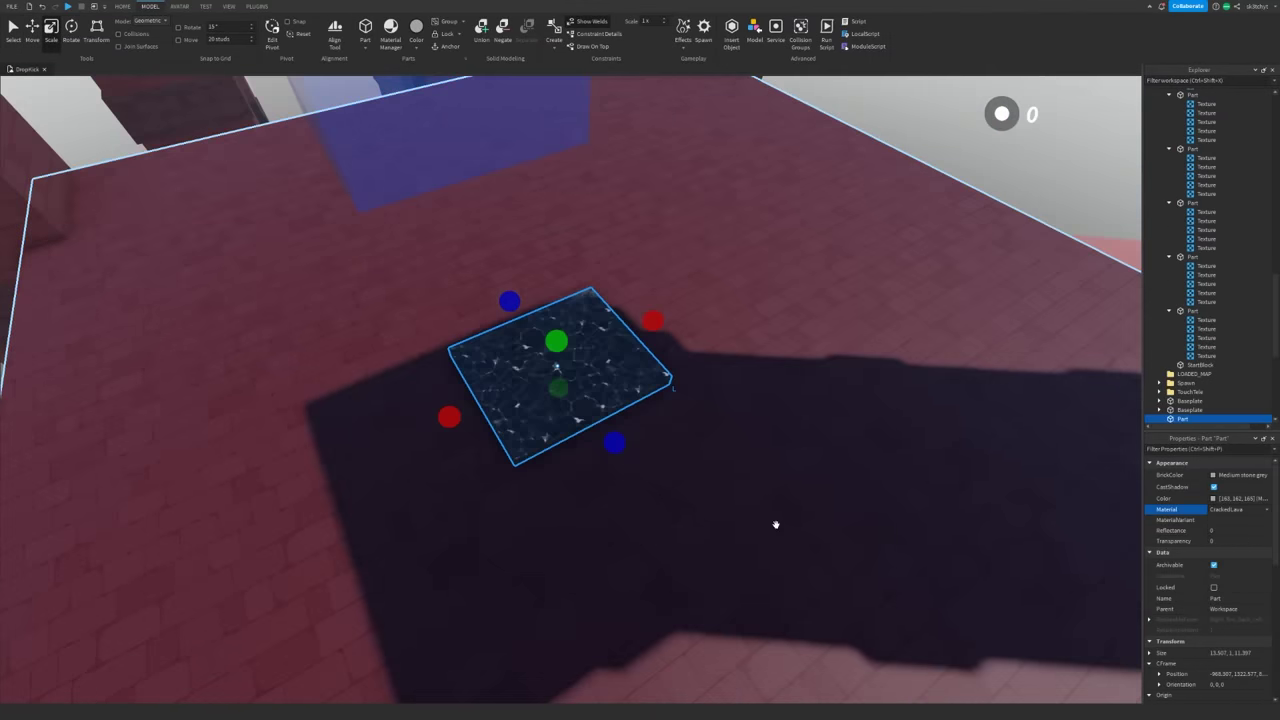
Switch to the Move tool and tint the CrackedLava slab deep red (RGB 253, 84, 0)
scroll(634, 457, "up", 2)
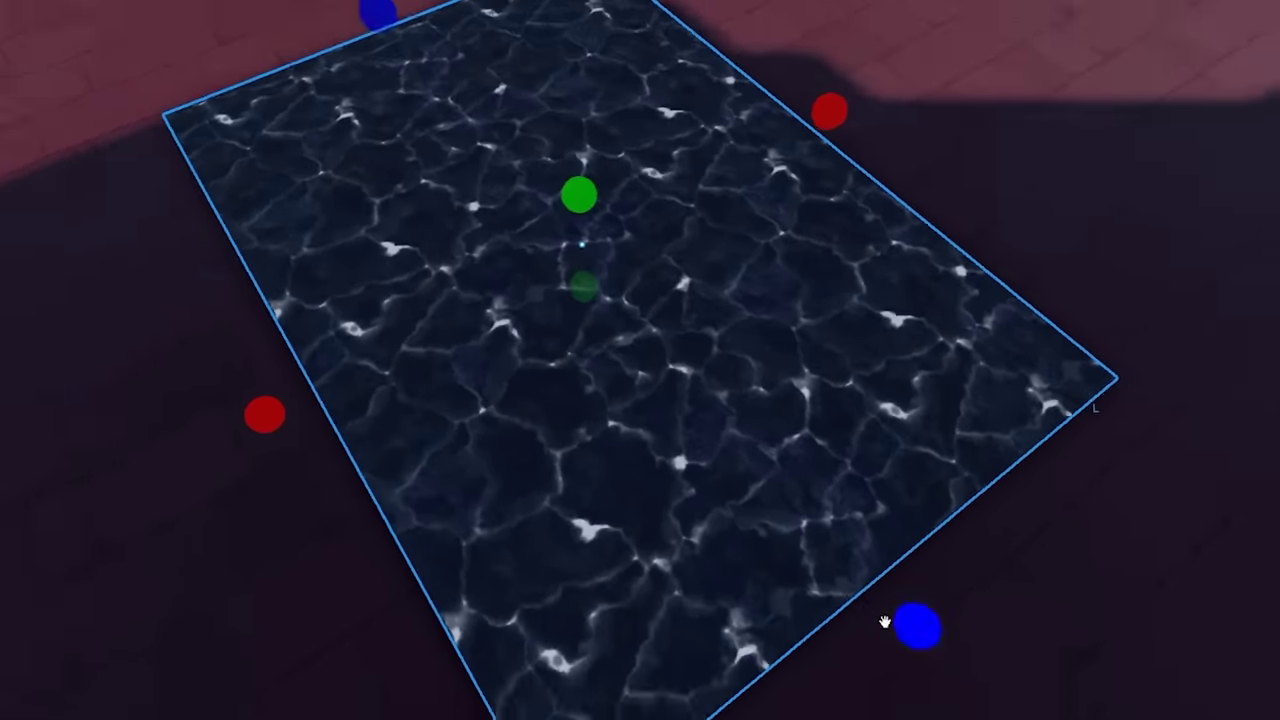
key("ctrl+2")
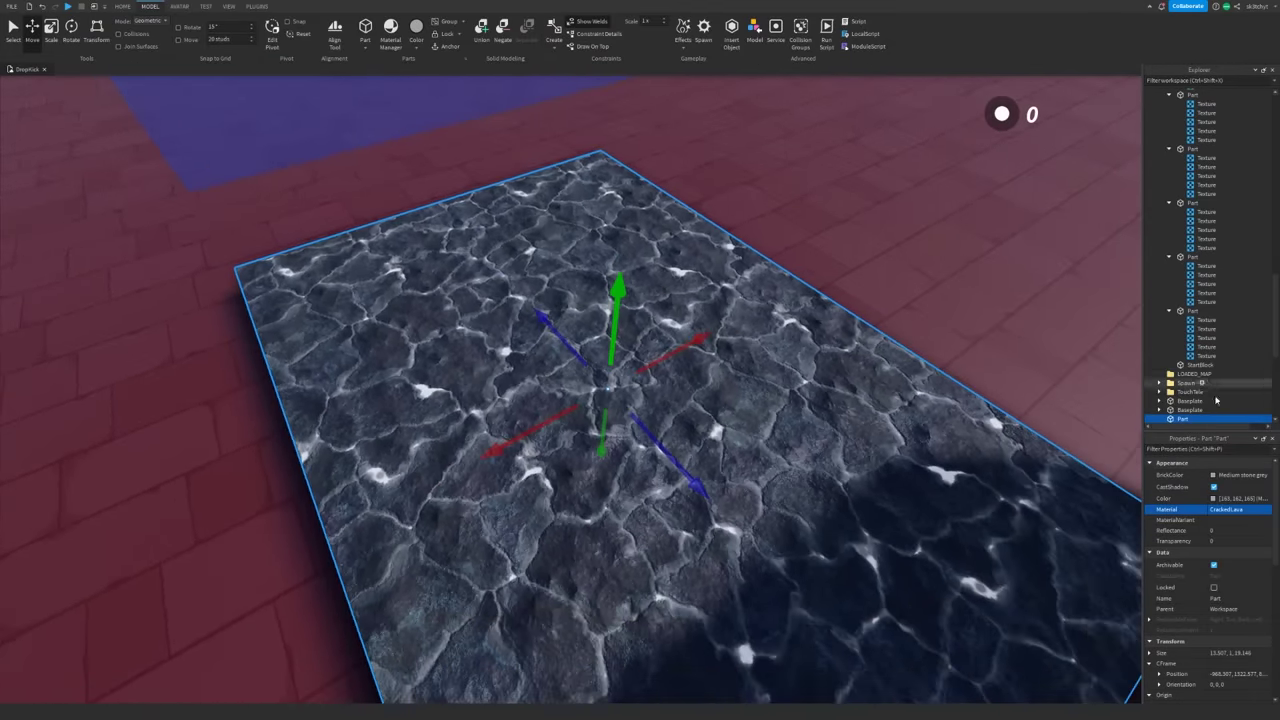
mouse_move(740, 292)
left_mouse_down()
mouse_move(750, 286)
mouse_move(748, 302)
left_mouse_up()
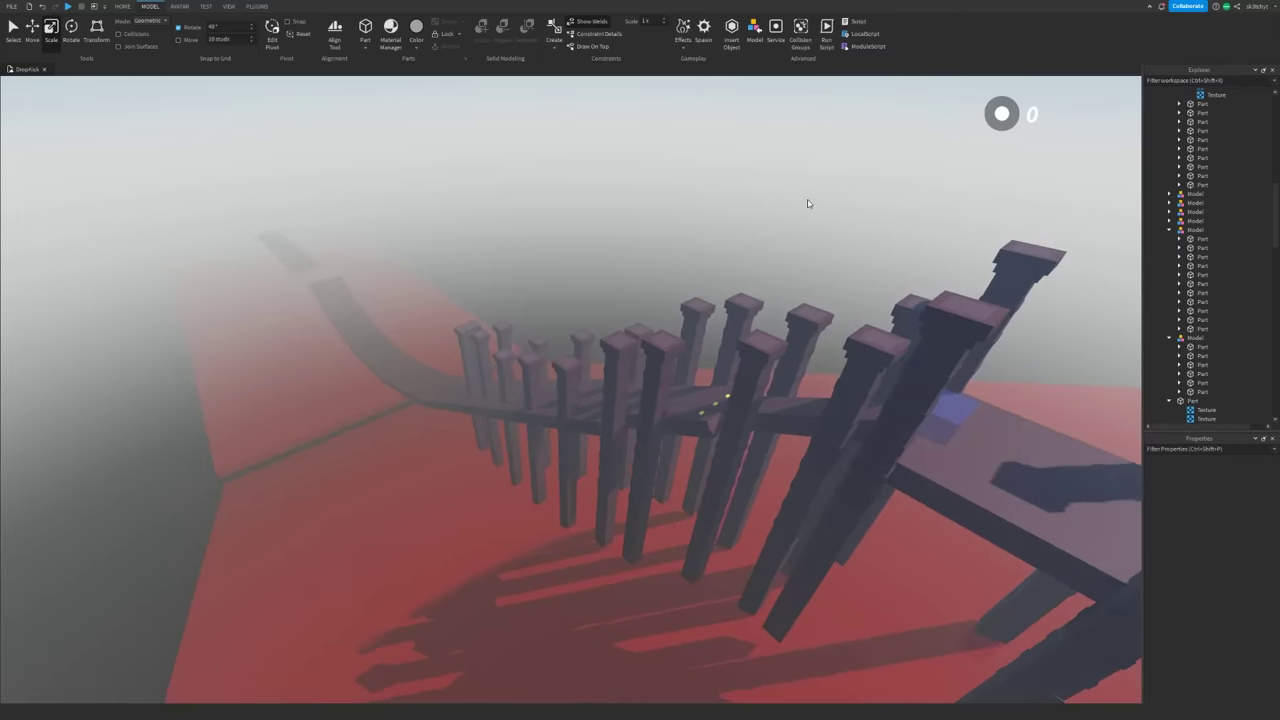
Nudge the viewport camera slightly to the right
key("d")
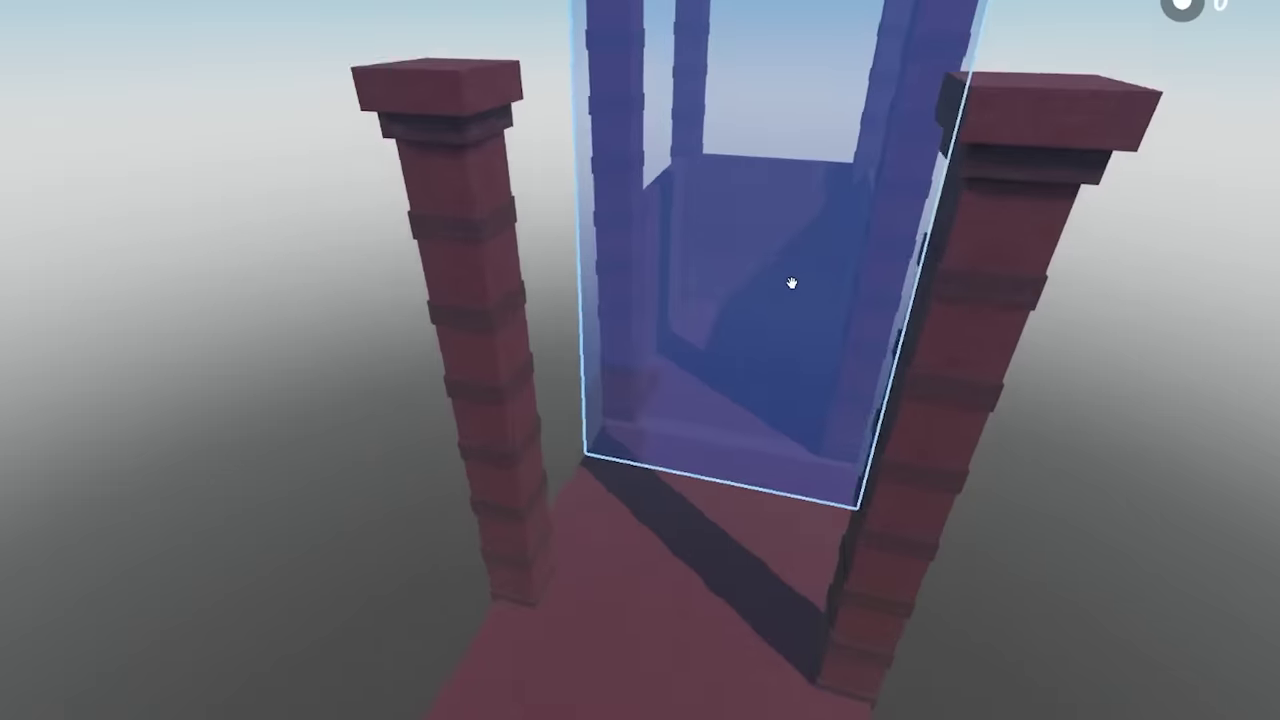
key("s")
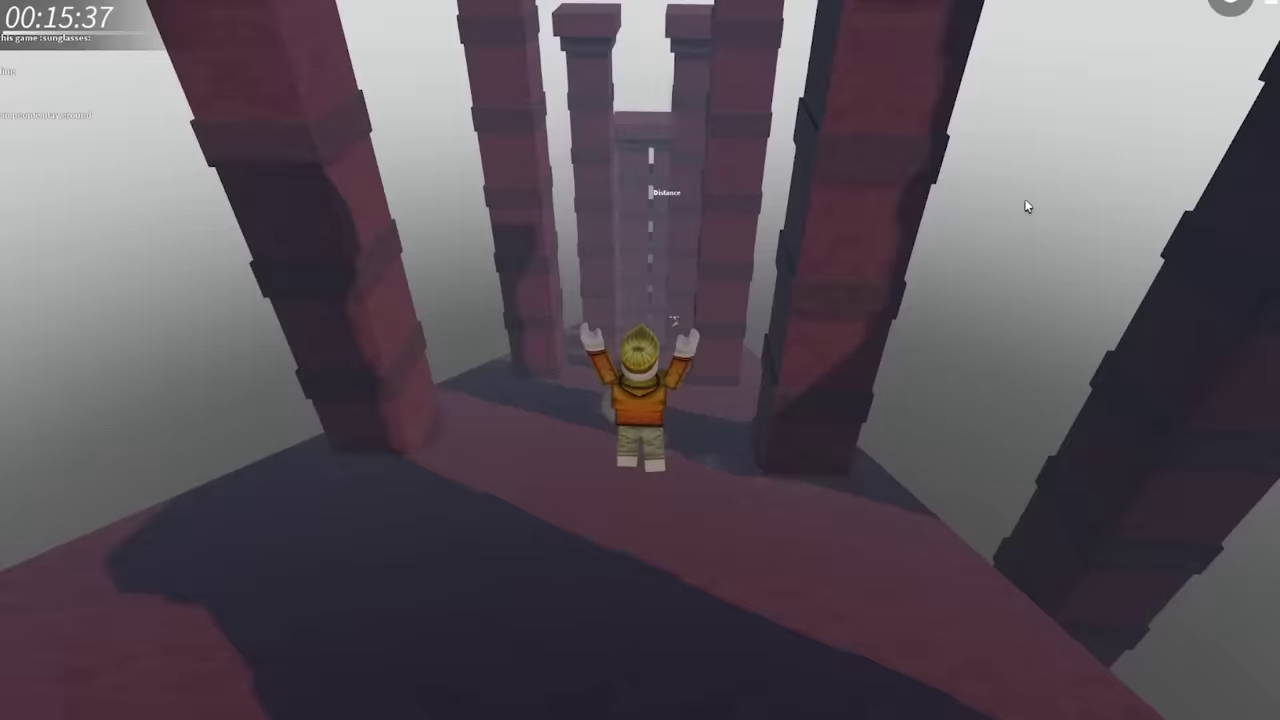
Run the avatar across the maroon floor and over the brick pillar tops toward the edge
key("w")
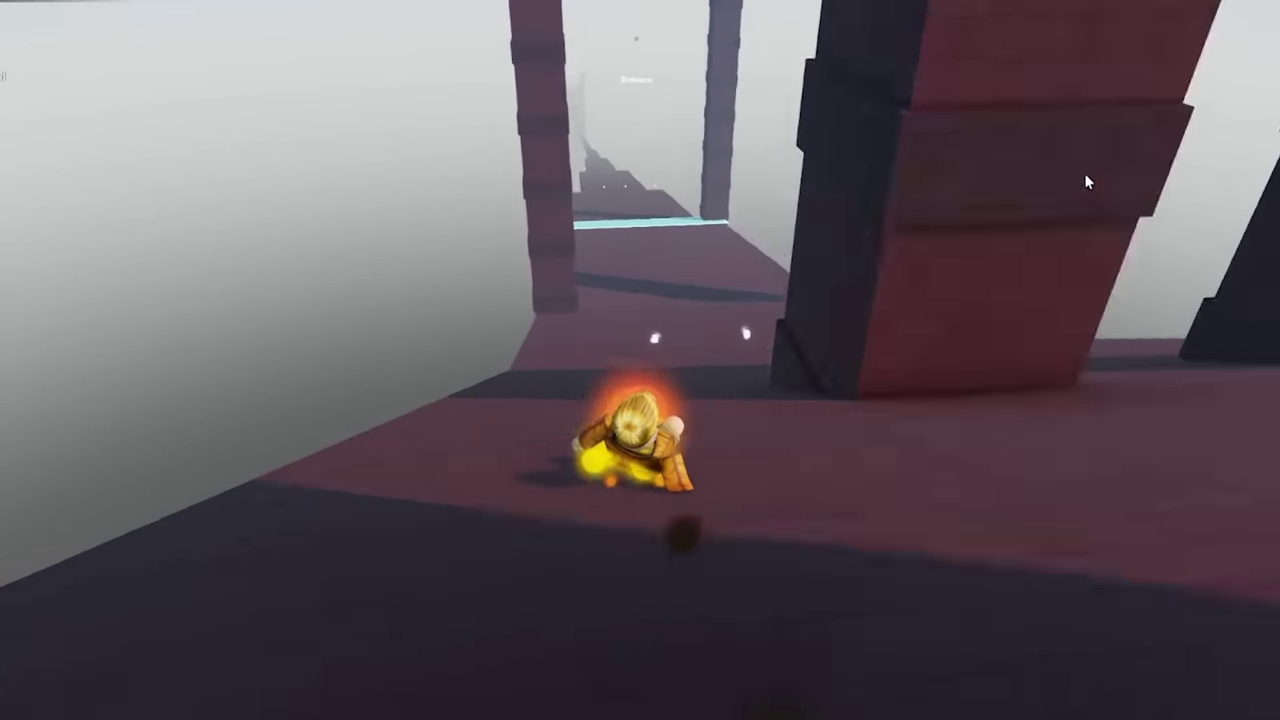
key("w")
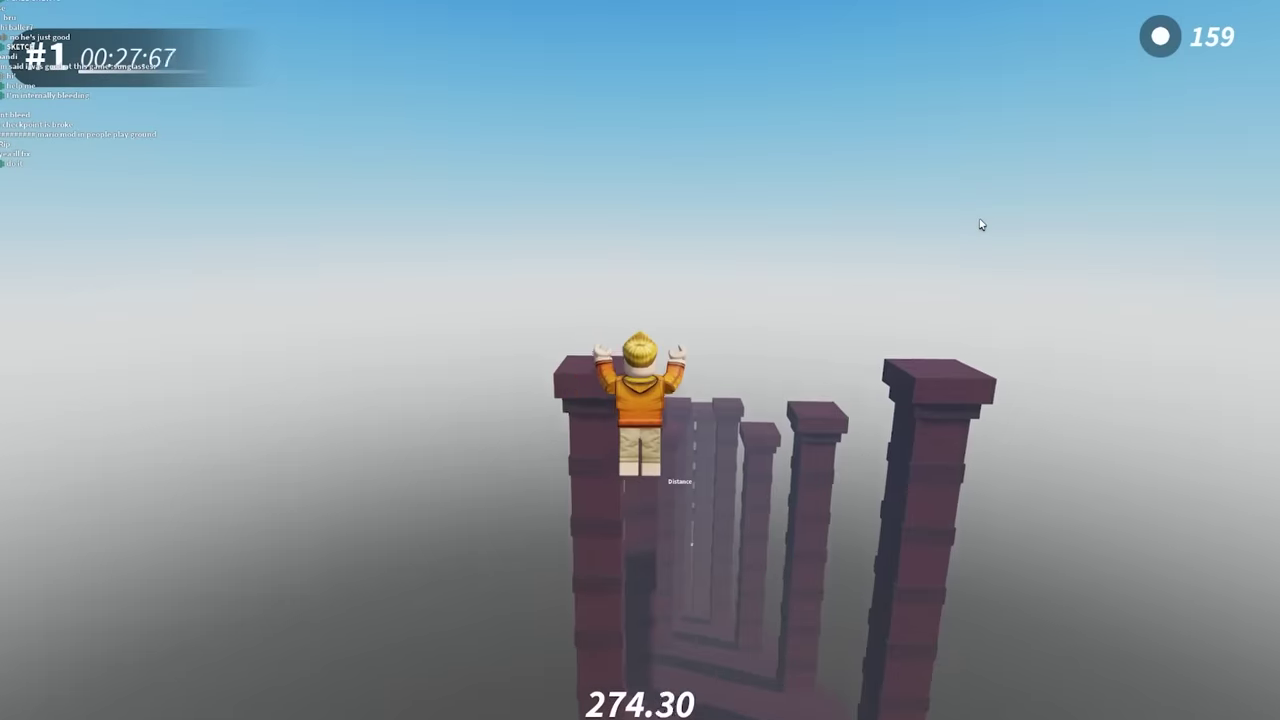
key("w")
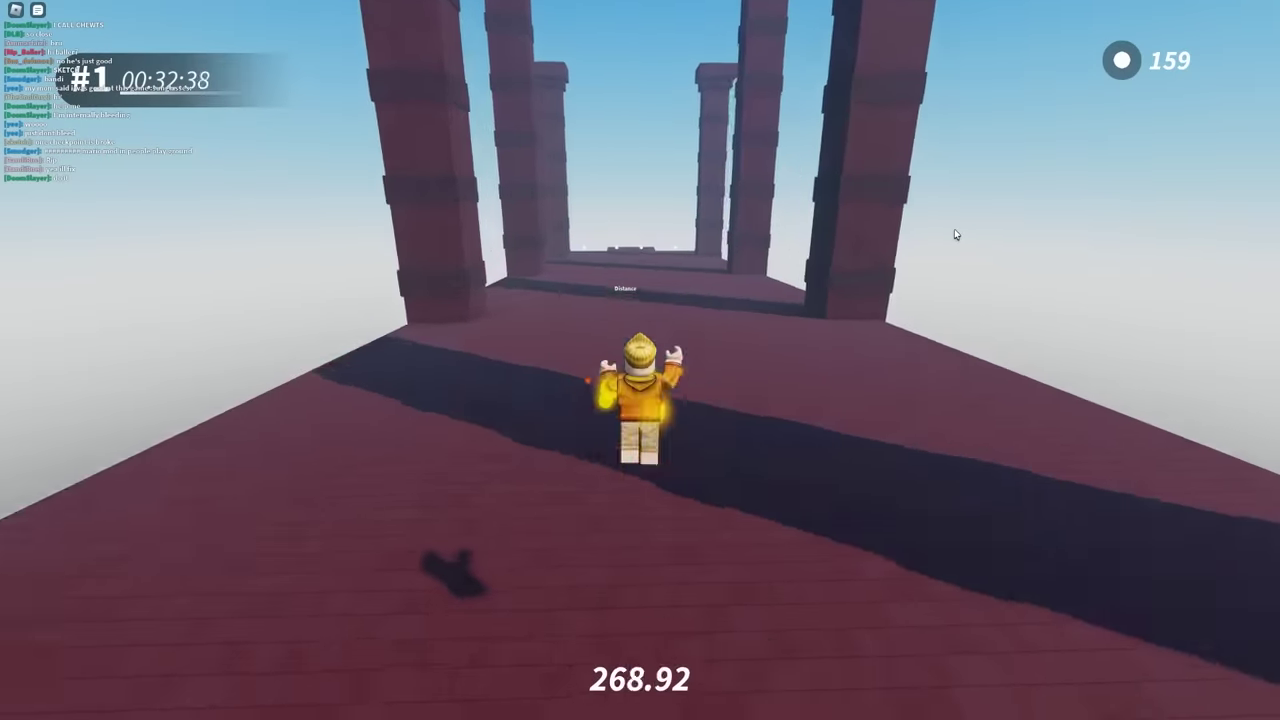
key("w")
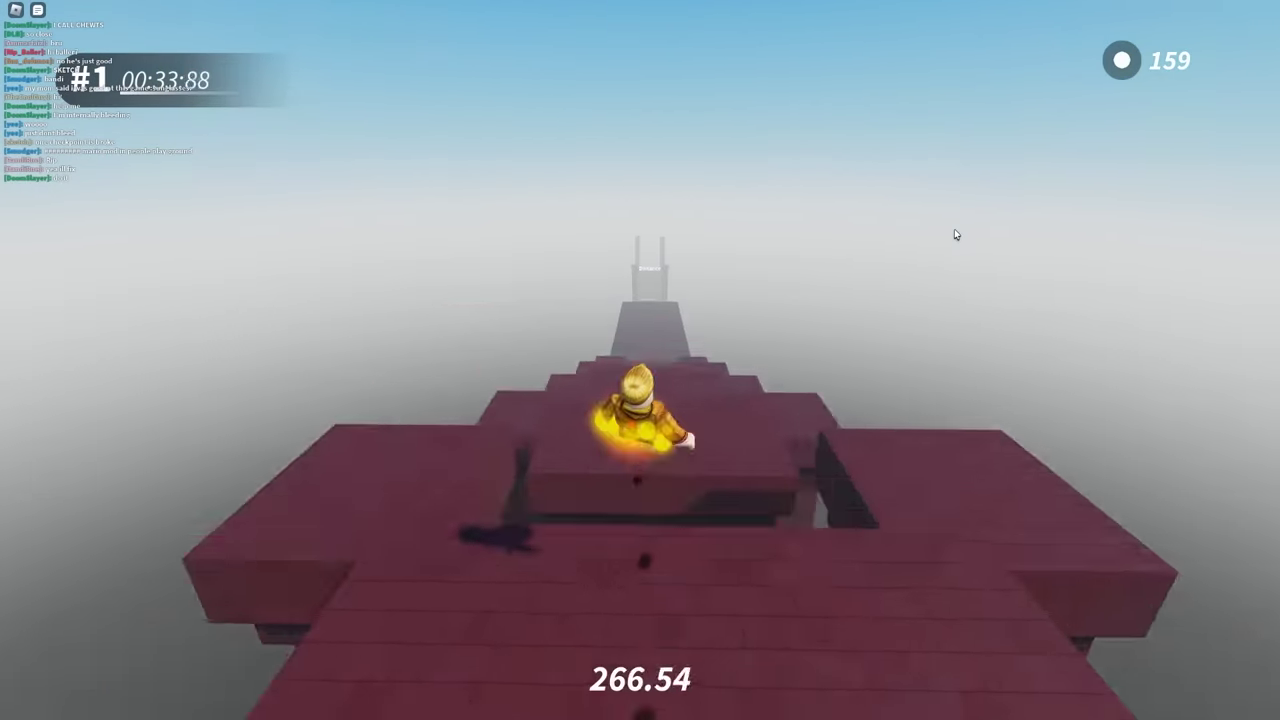
key("w")
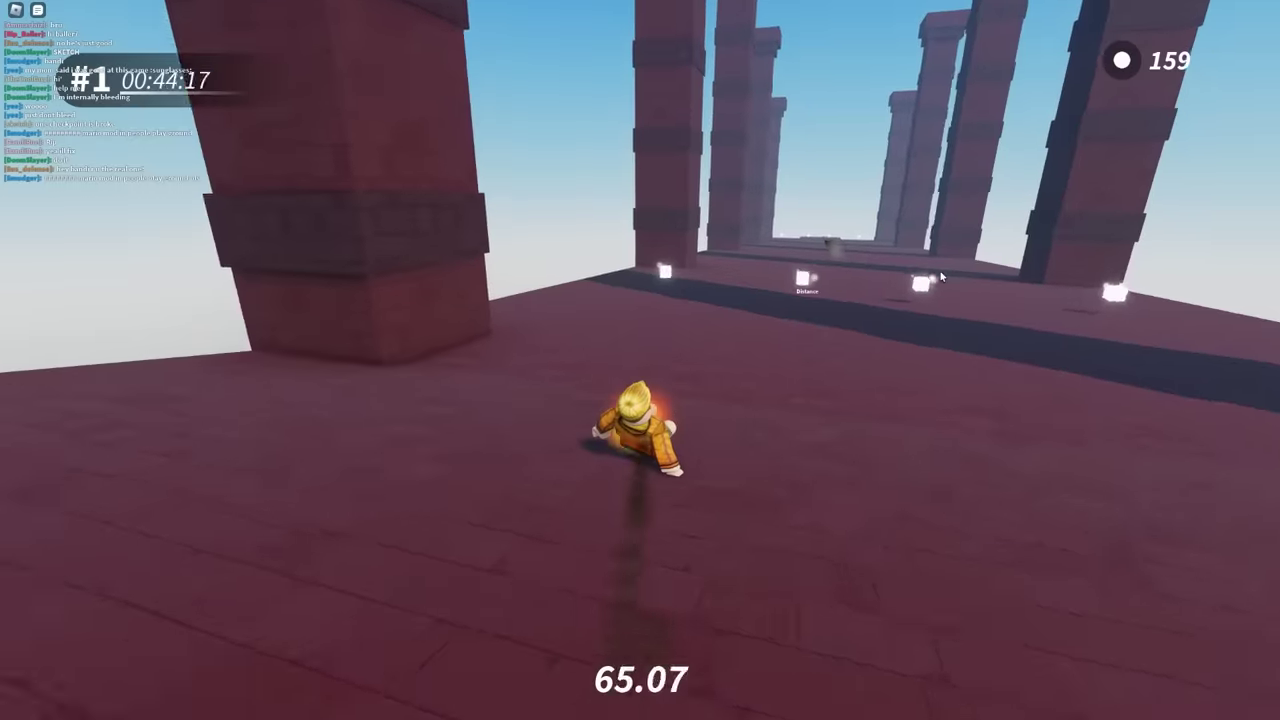
key("w")
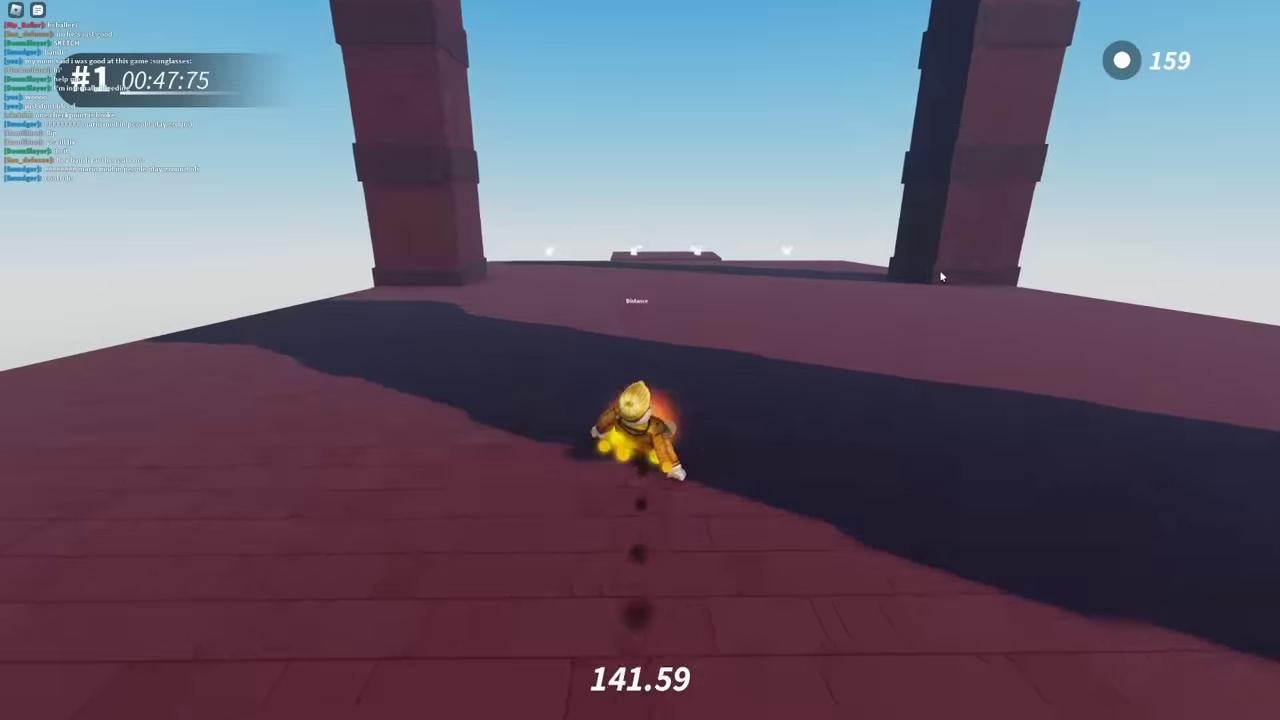
key("w")
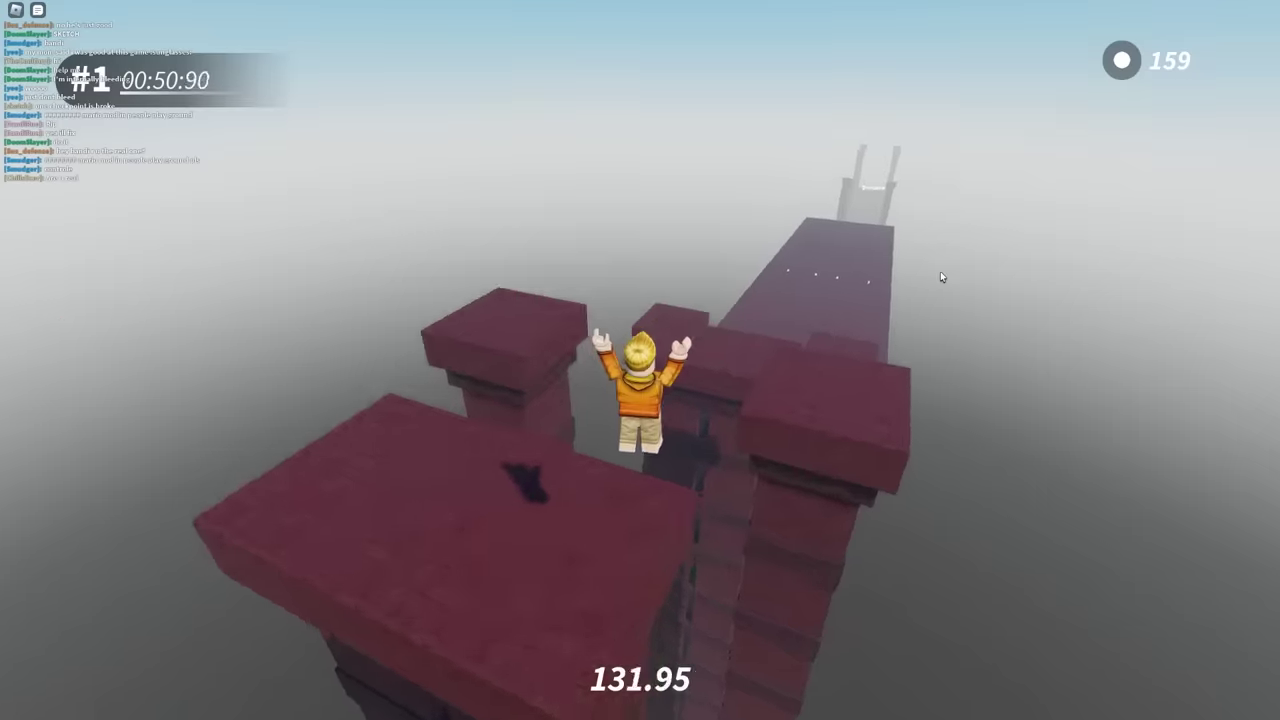
key("w")
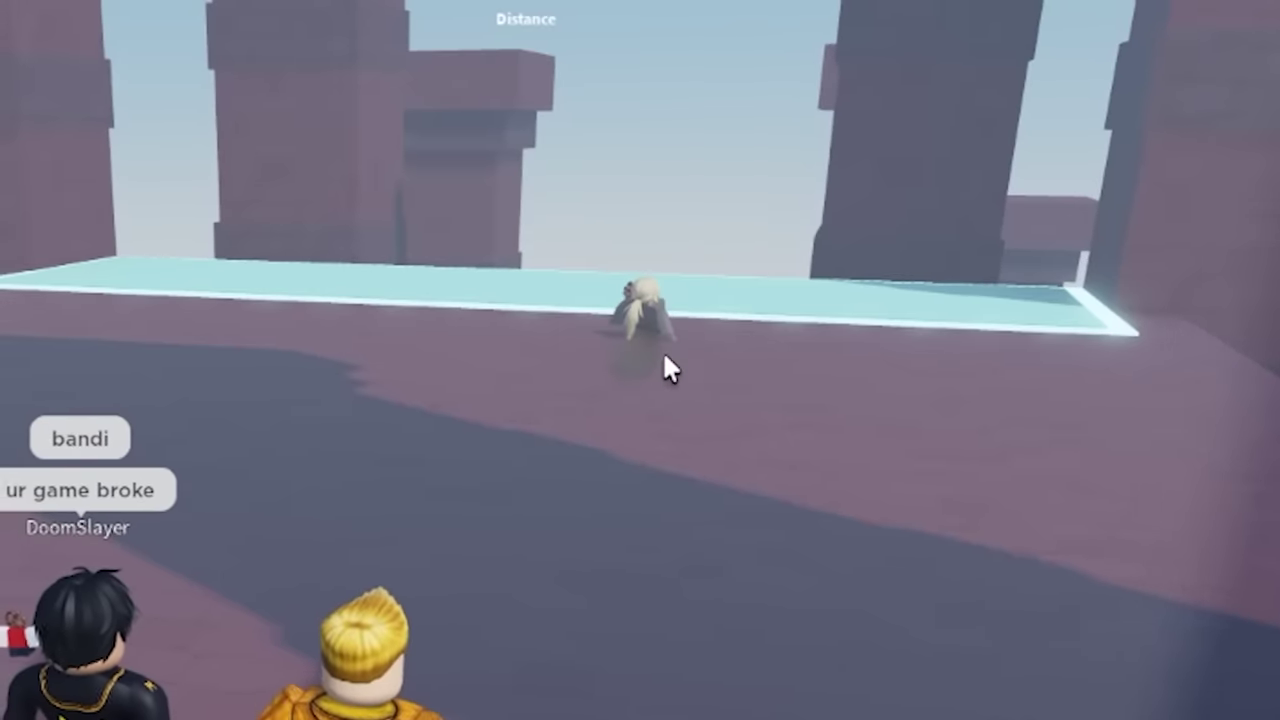
key("w")
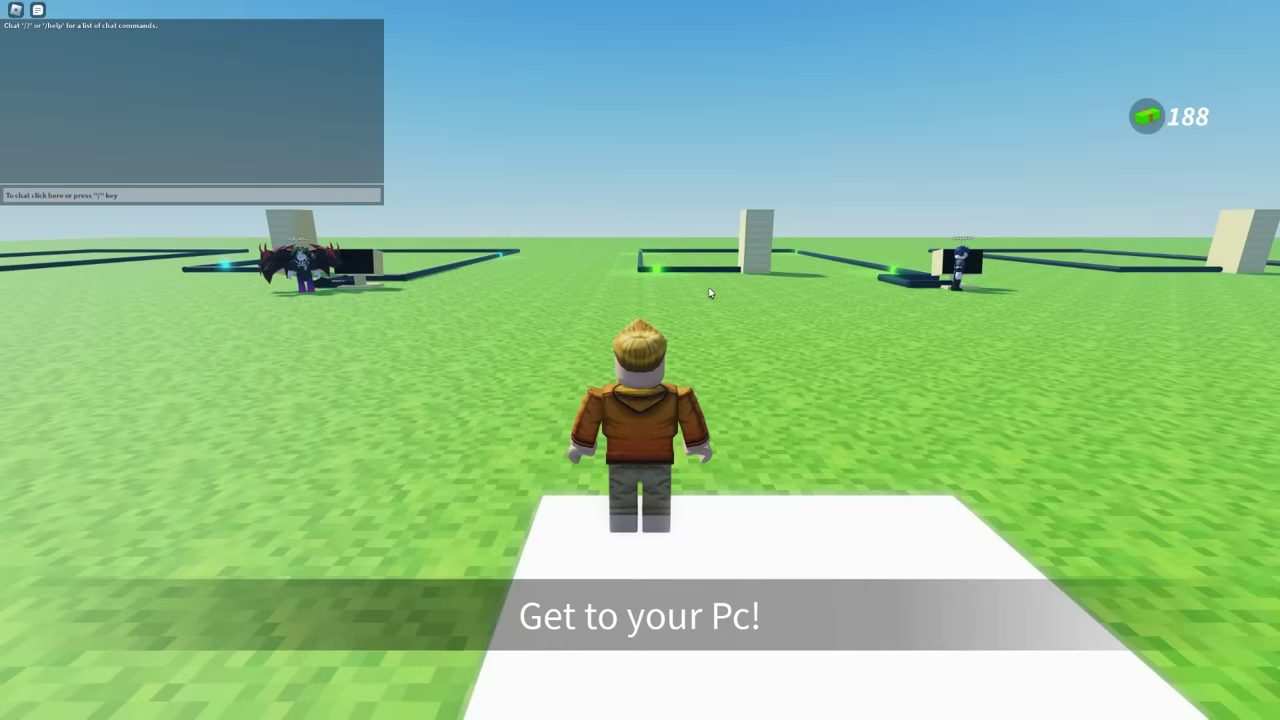
Walk to the Ez Dev PC, power it on, then close its desktop and run off
key("w")
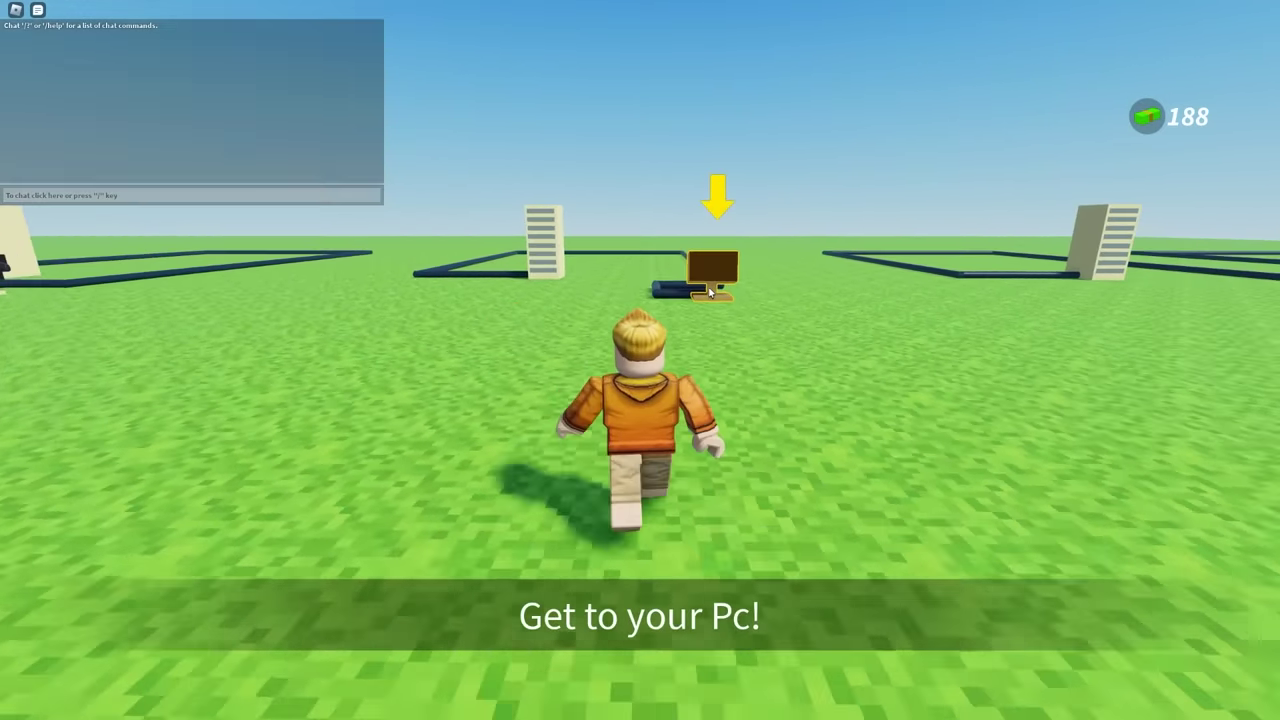
key("w")
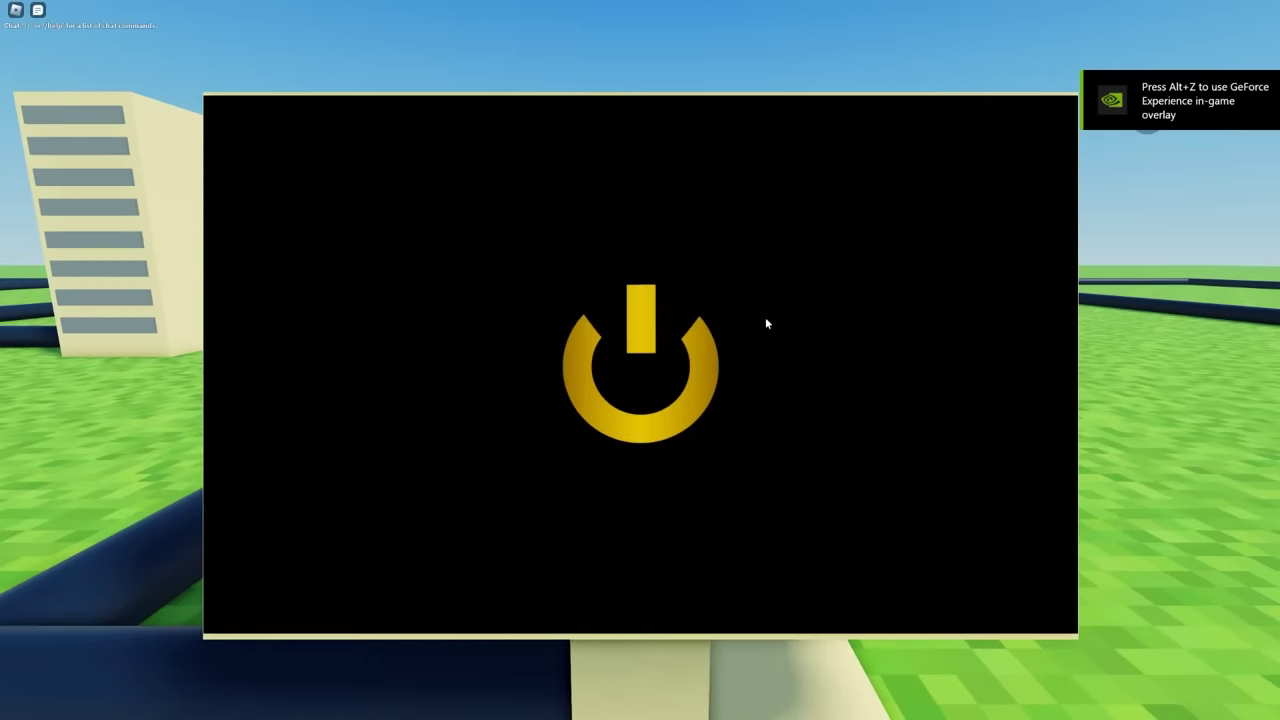
left_click(694, 269)
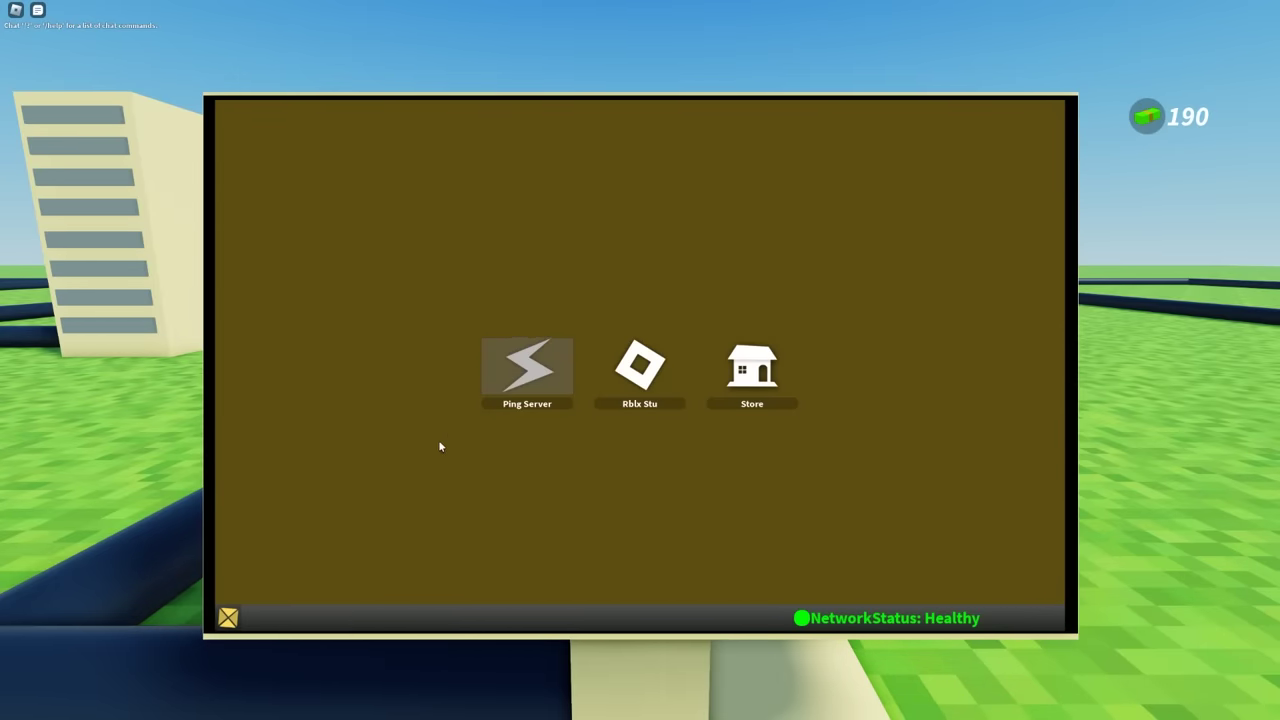
left_click(228, 620)
key("w")
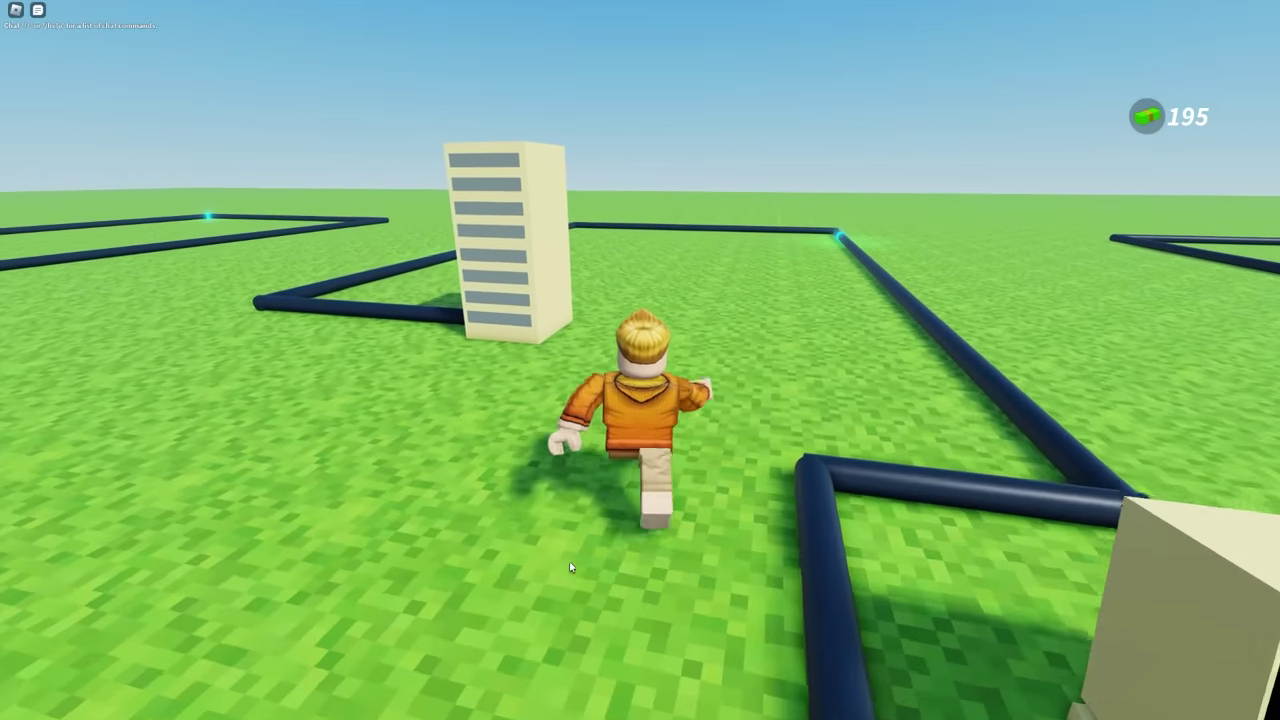
Run along the pipes to the bug on the pipe corner, fix it with E, and head back
key("d")
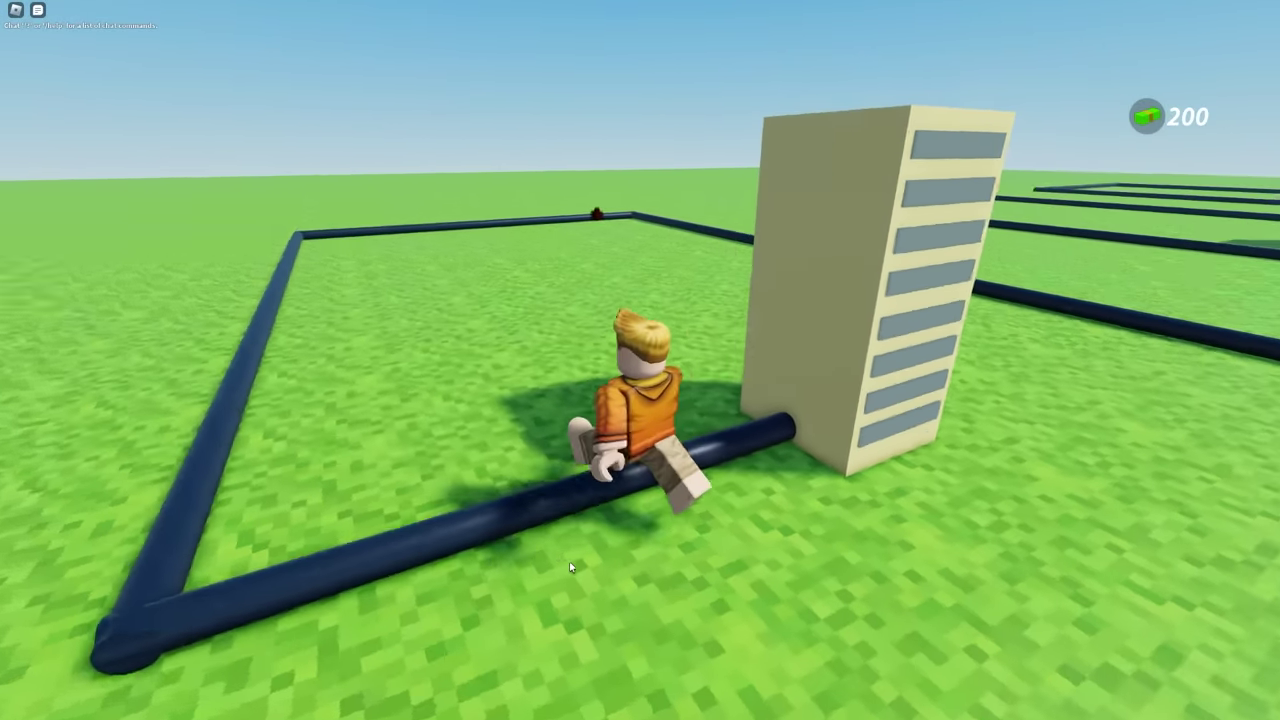
key("w")
key("a")
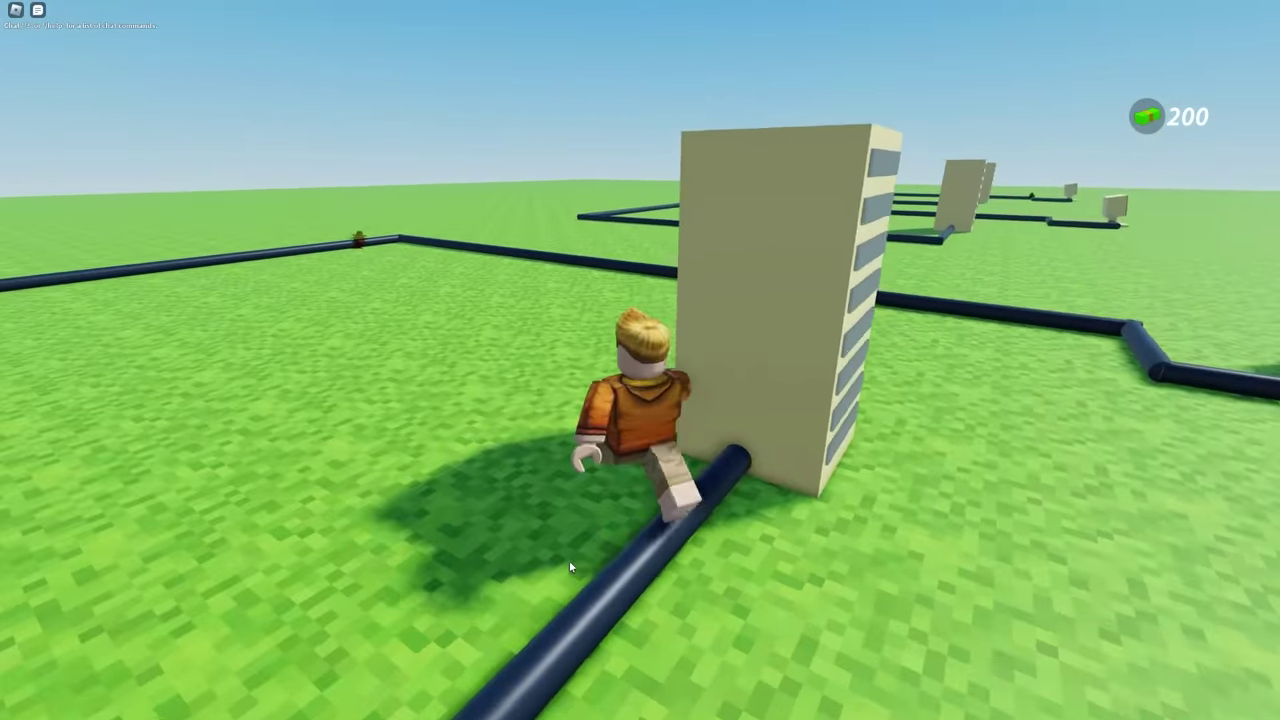
key("a")
key("e")
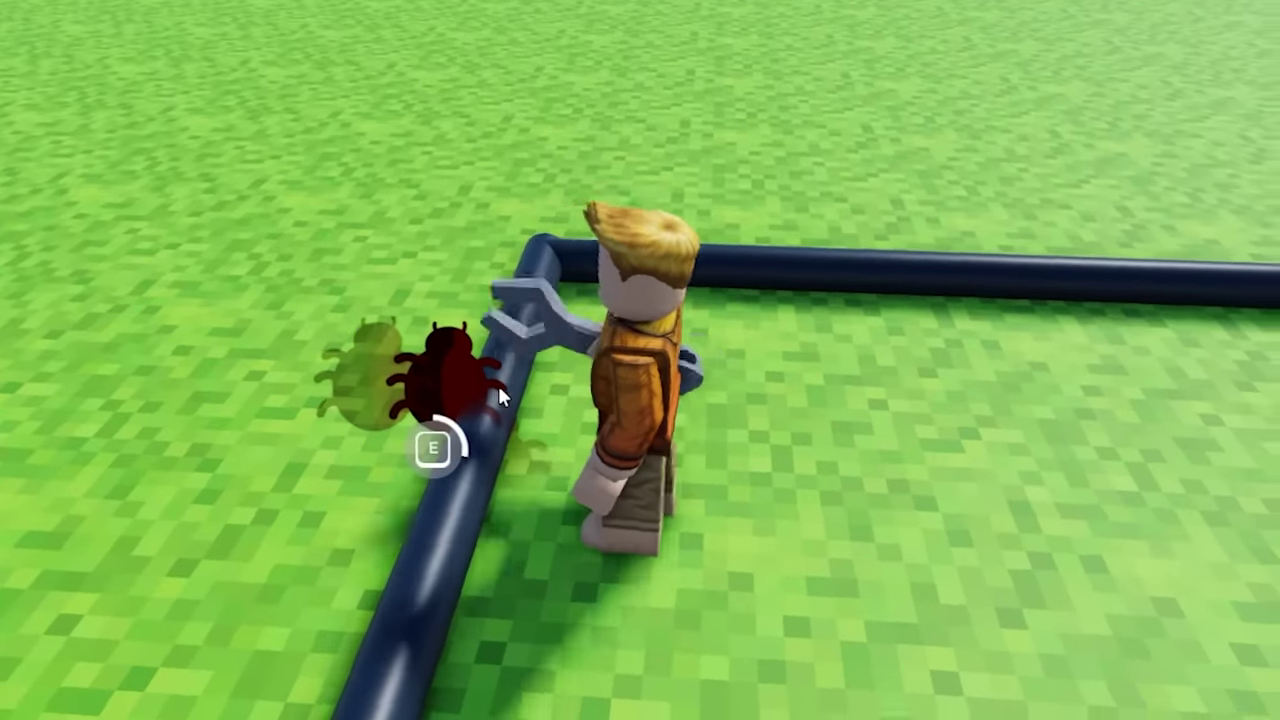
right_click_drag(498, 385, 498, 385)
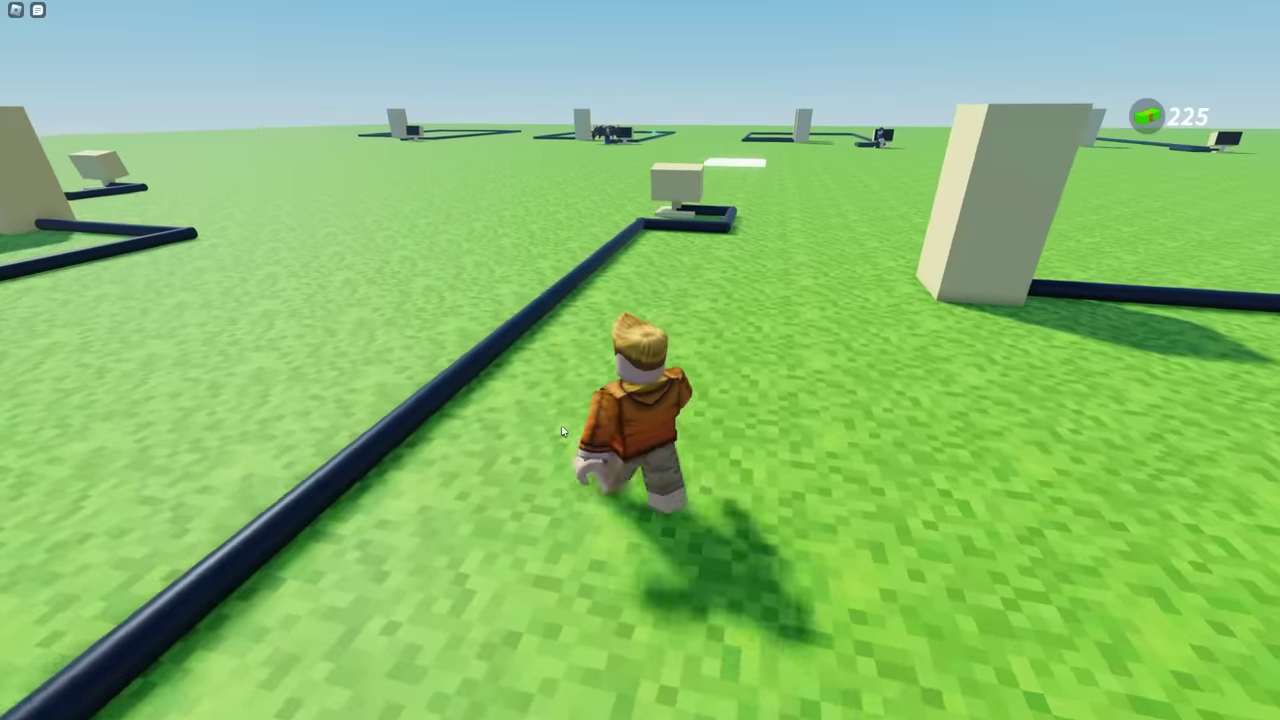
key("w")
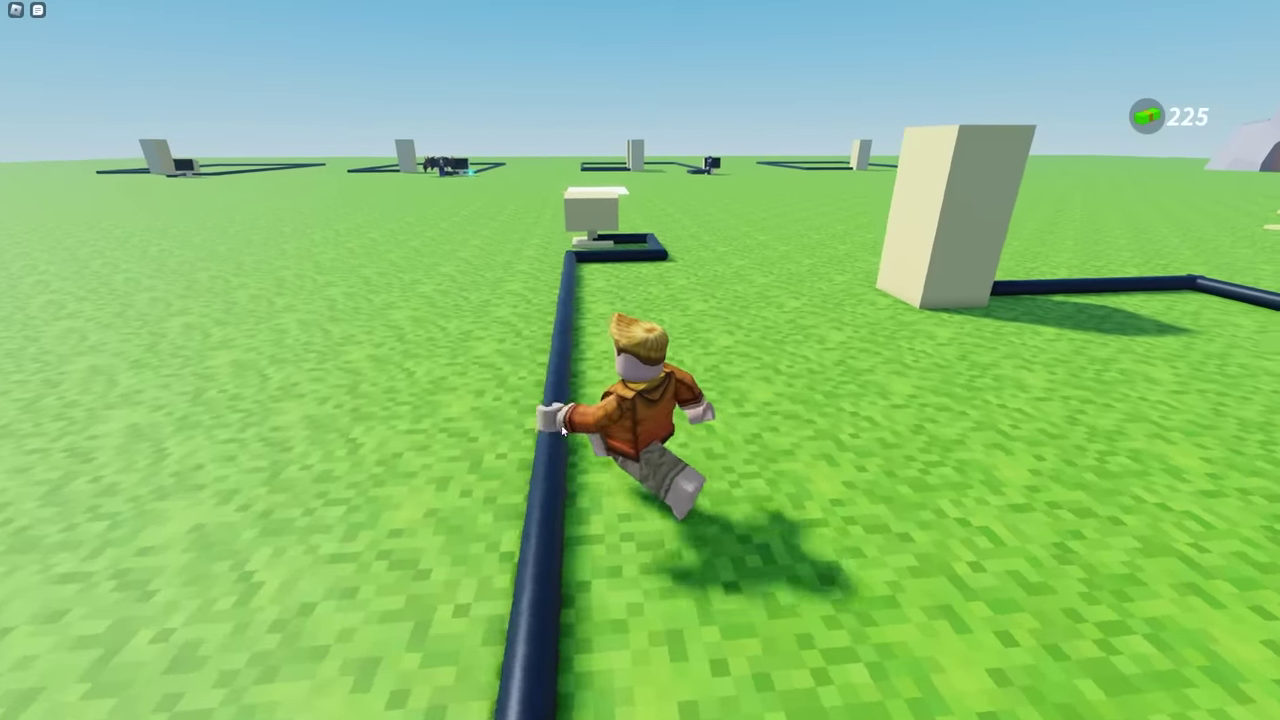
key("s")
key("s")
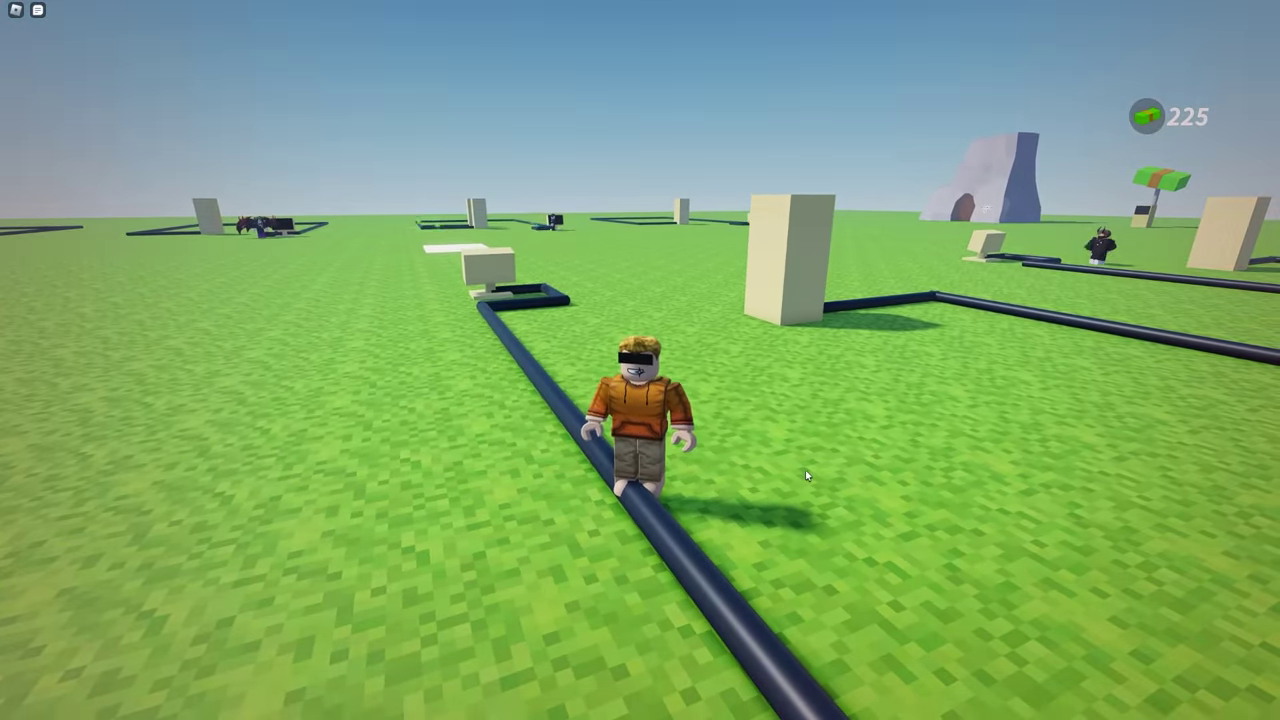
key("w")
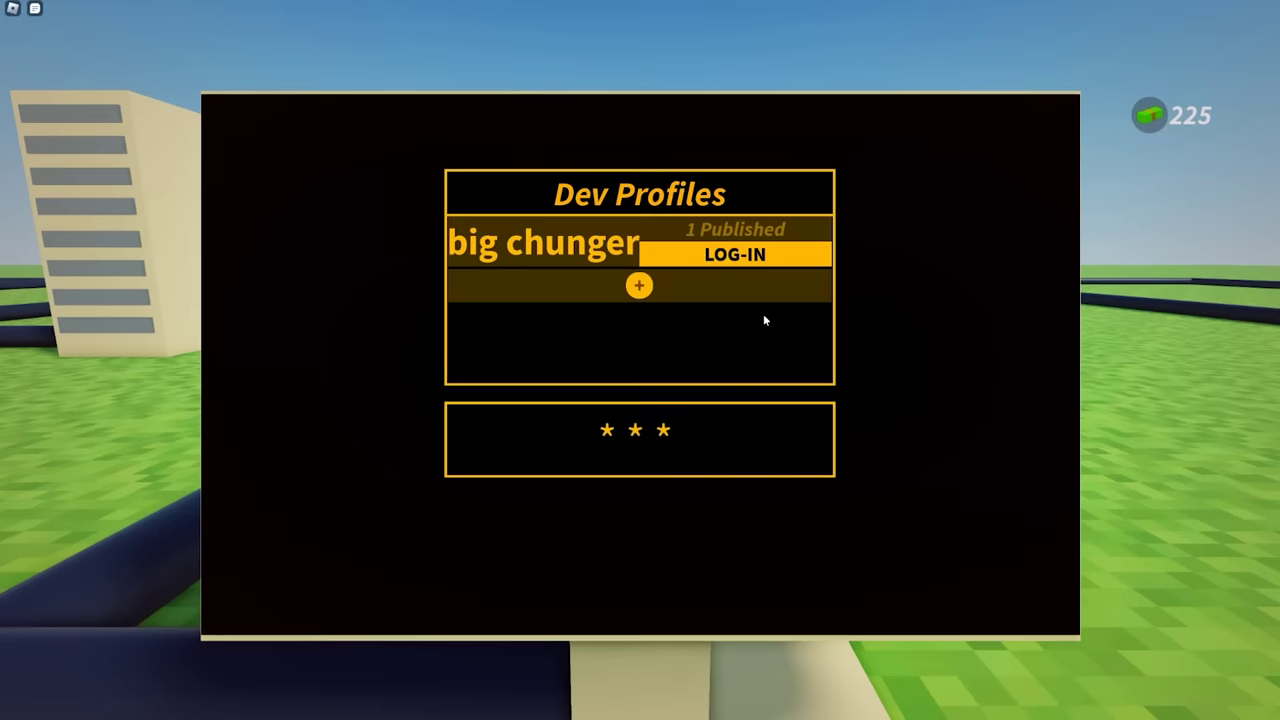
Log in to the dev profile with its password and create a new game named 'game' in Rblx Stu
type("*****")
key("Return")
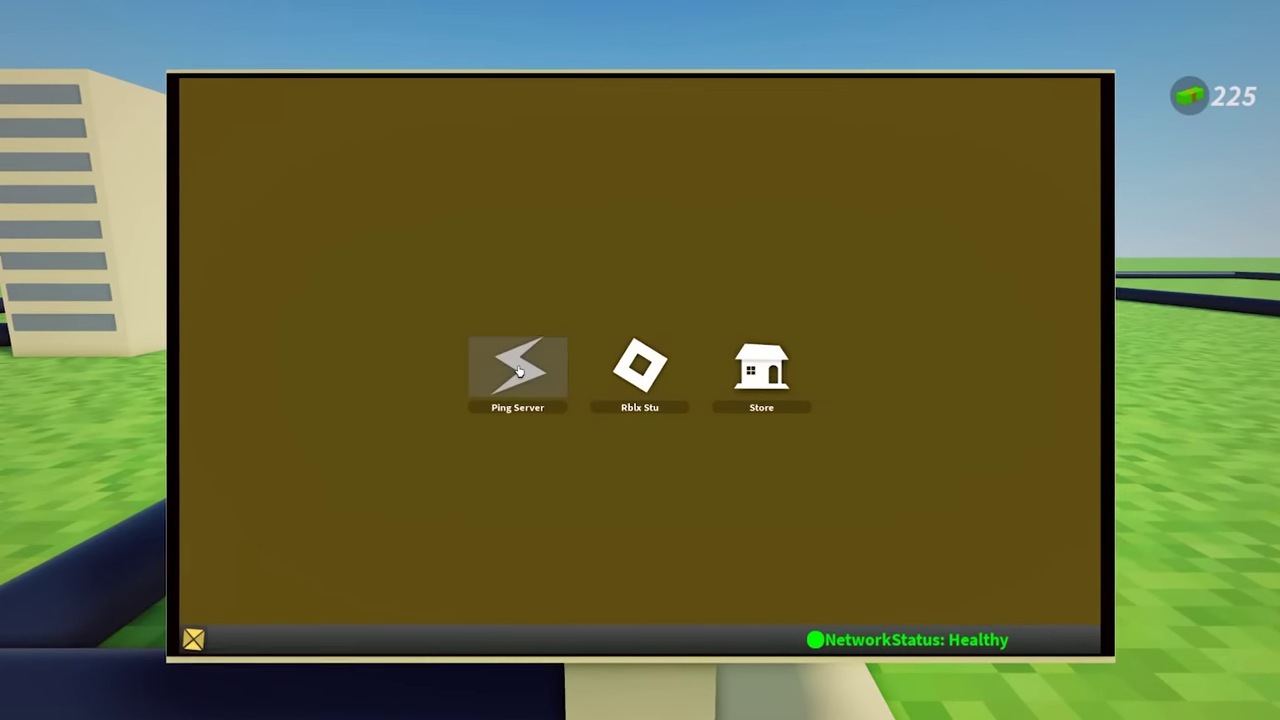
left_click(646, 379)
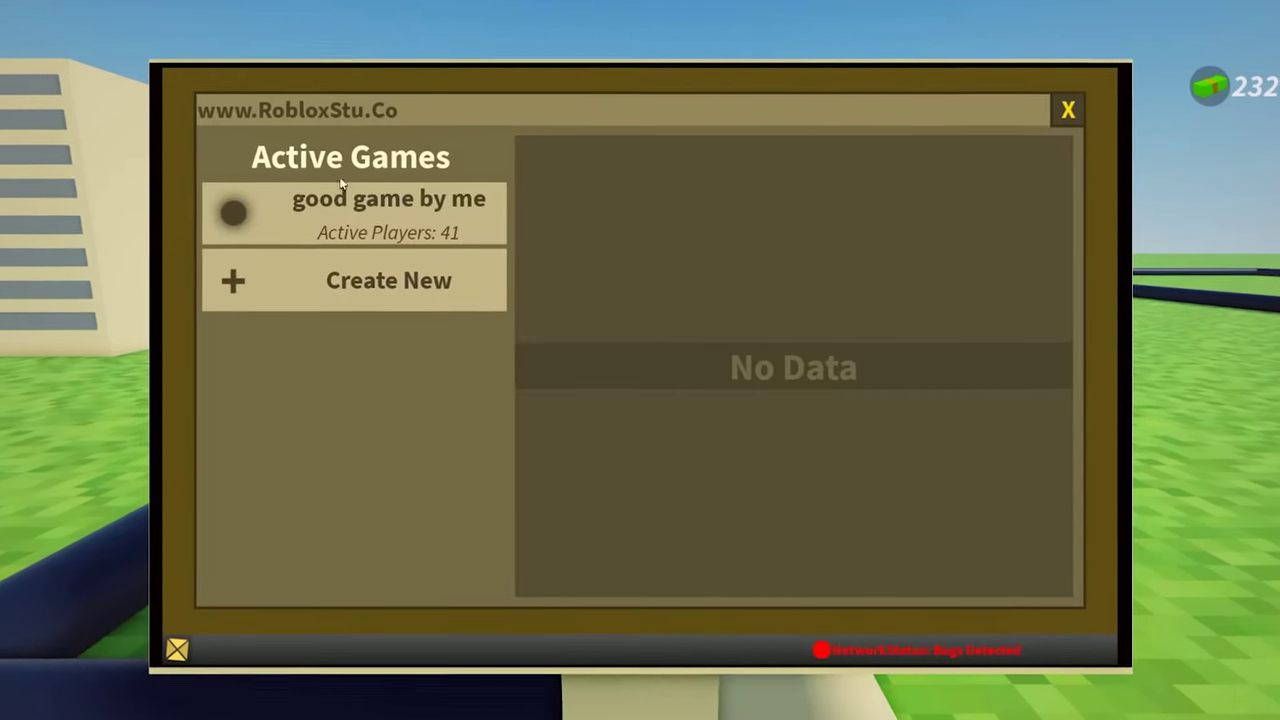
left_click(215, 279)
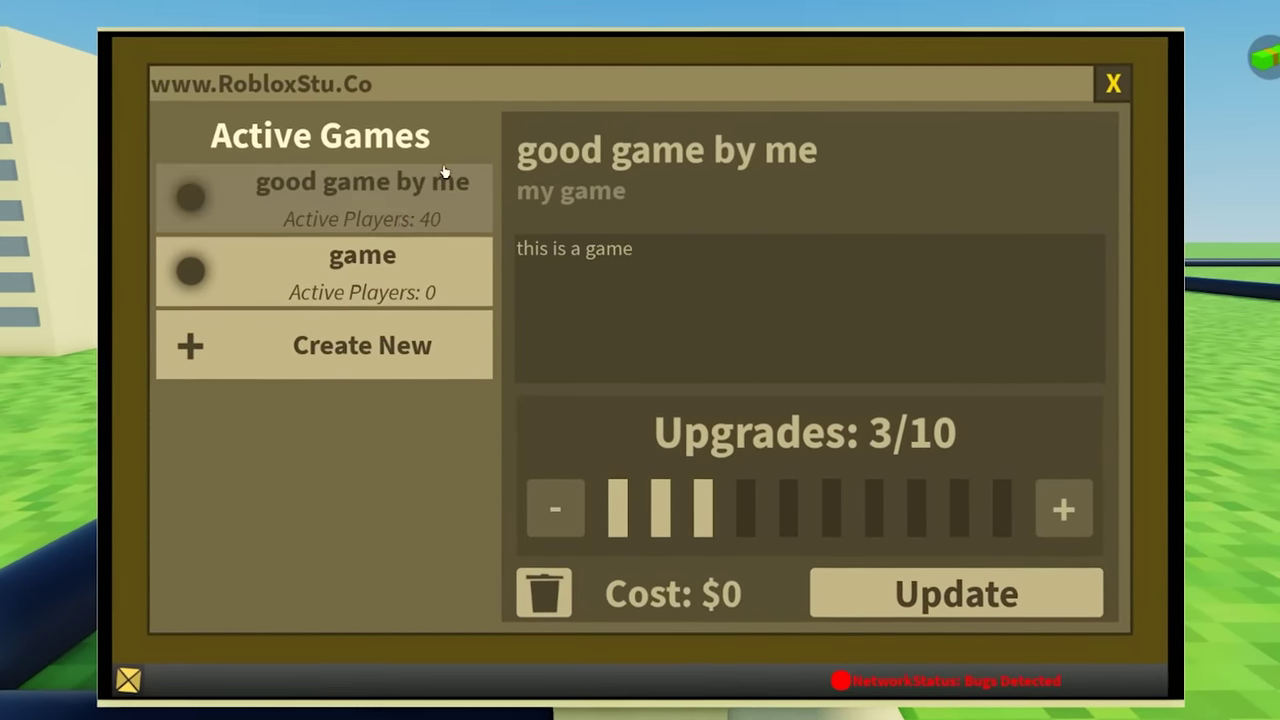
left_click(1124, 77)
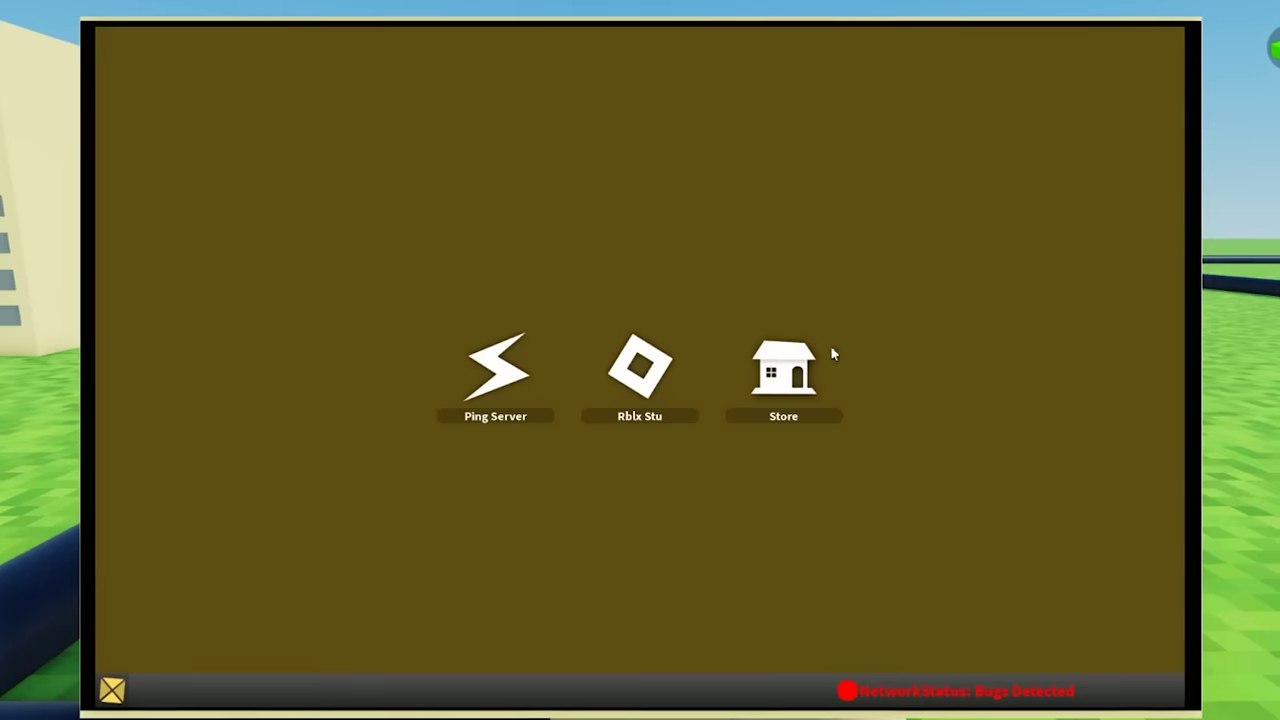
Leave the Ez Dev PC screen so the avatar stands in the grassy field holding 37 cash
key("s")
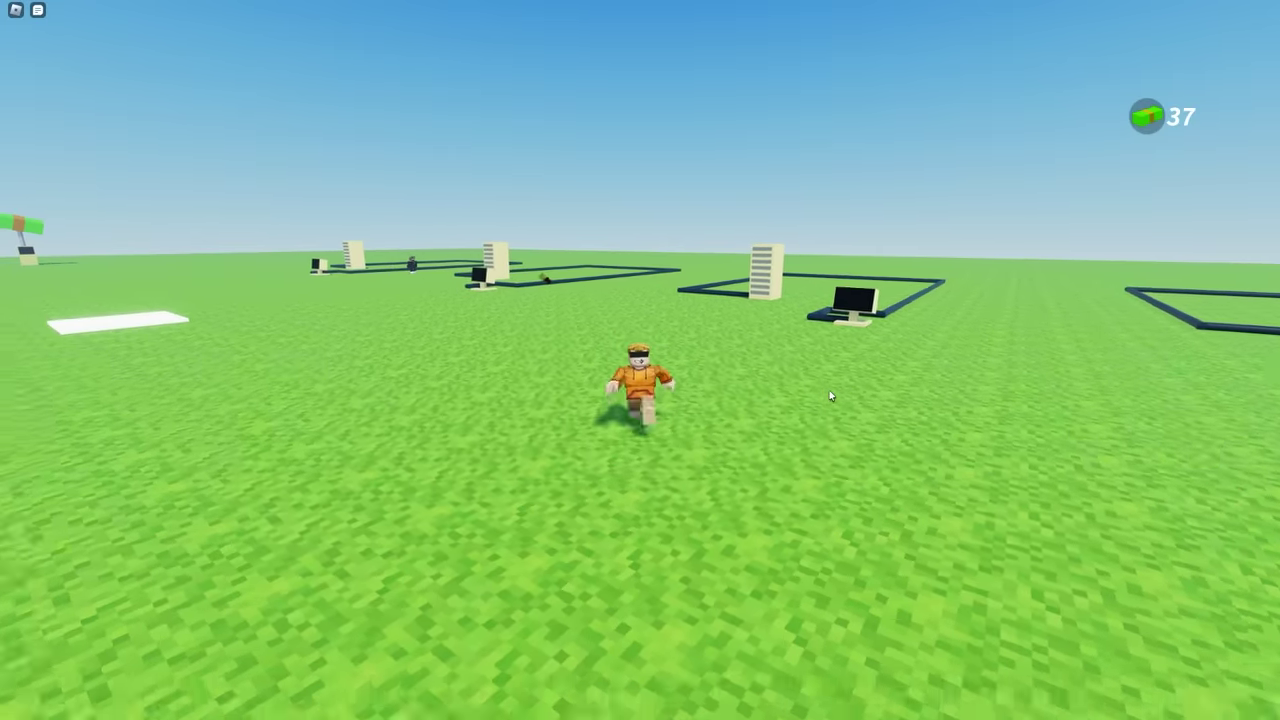